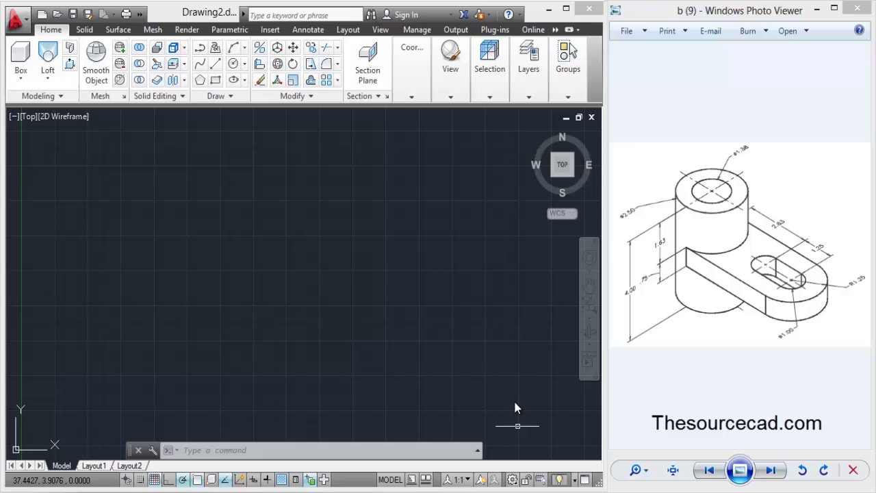
Review the status-bar and Quick Access workspace lists and keep 3D Modeling selected.
{"action": "left_click", "coordinate": [514, 479]}
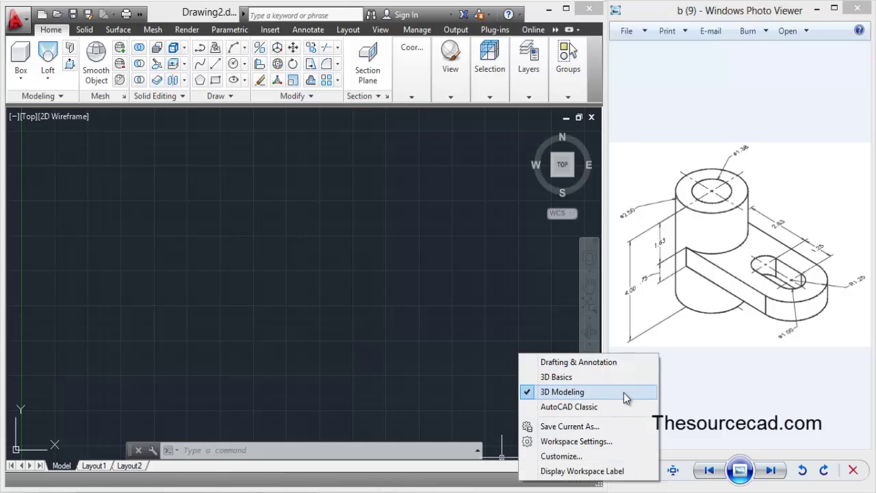
{"action": "left_click", "coordinate": [472, 393]}
{"action": "left_click", "coordinate": [492, 414]}
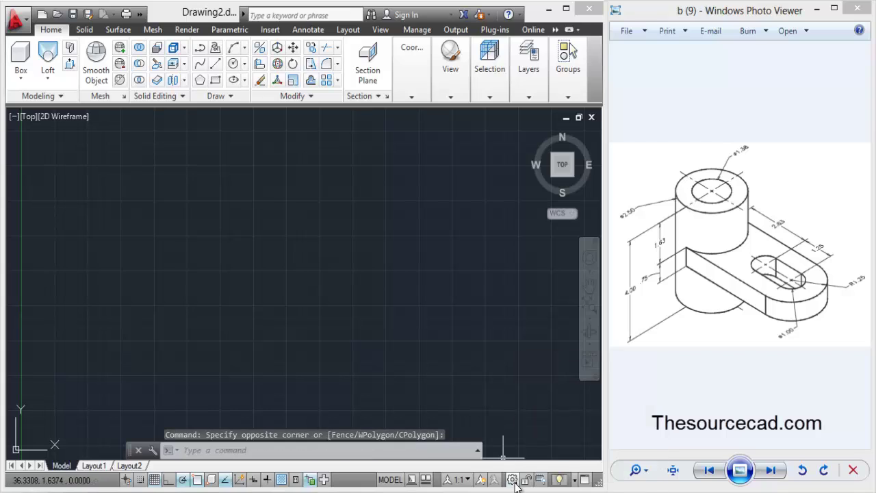
{"action": "left_click", "coordinate": [512, 479]}
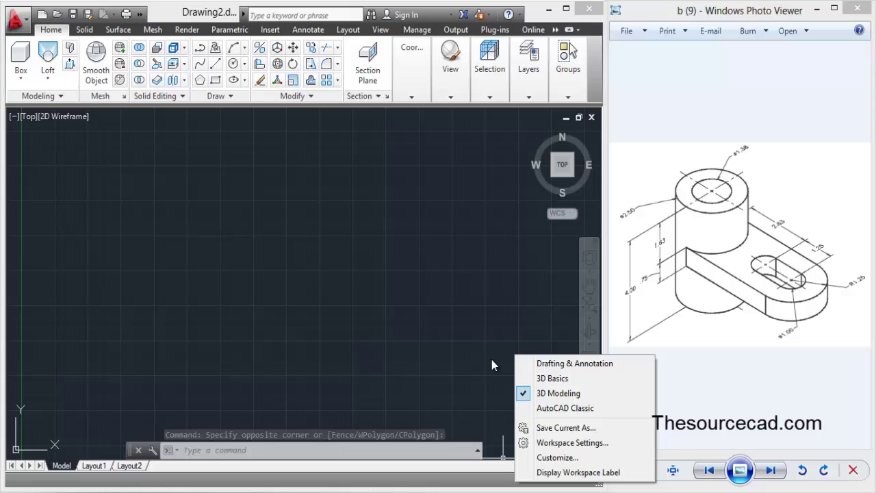
{"action": "left_click", "coordinate": [180, 210]}
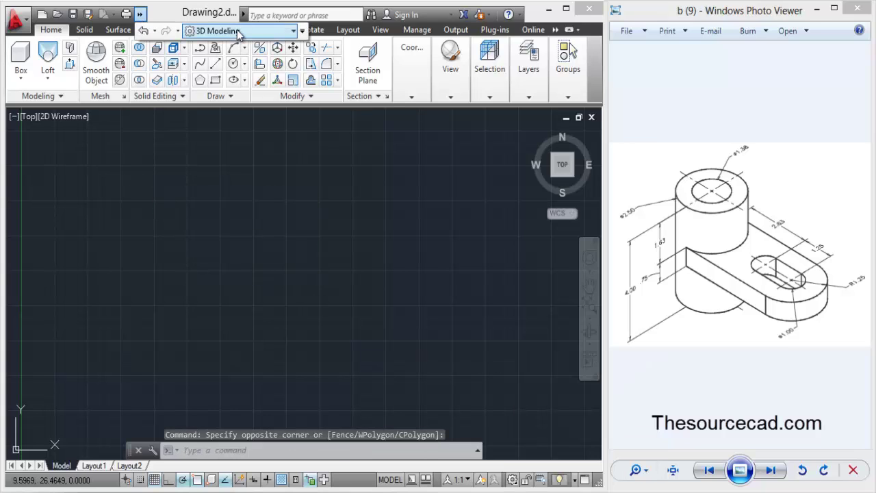
{"action": "left_click", "coordinate": [229, 31]}
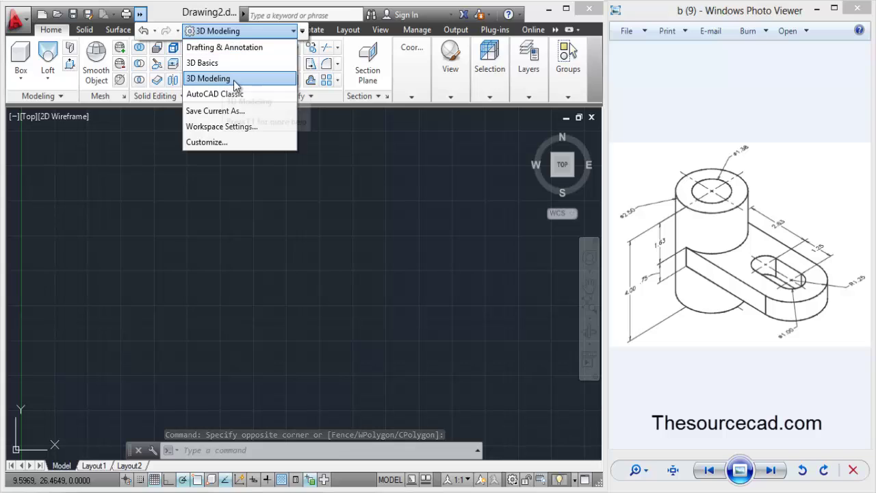
{"action": "left_click", "coordinate": [297, 31]}
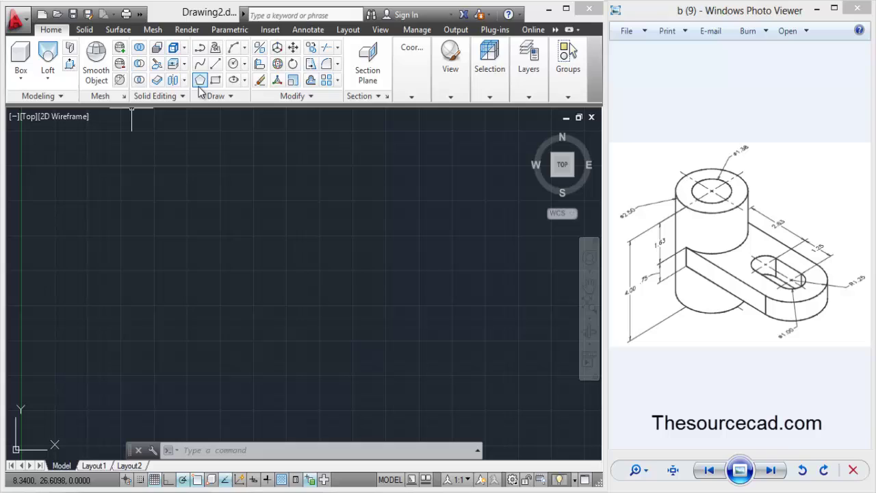
Draw the inner boss circle with a diameter of 1.38.
{"action": "left_click", "coordinate": [234, 64]}
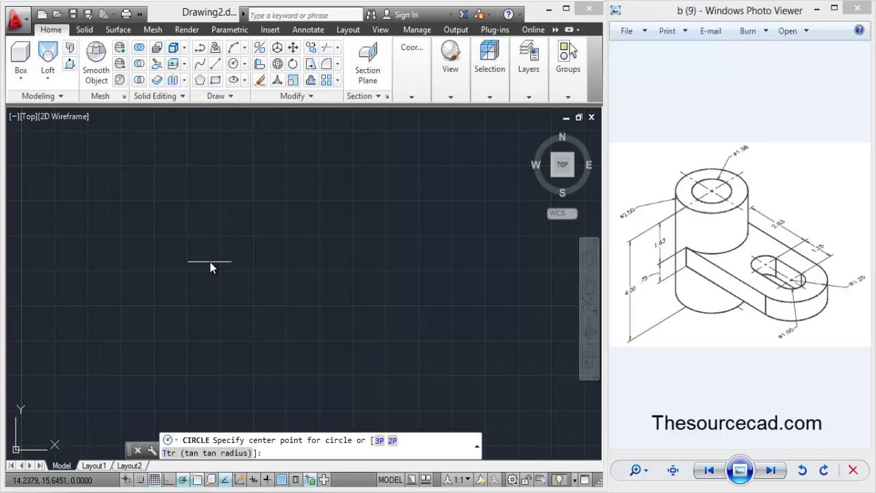
{"action": "left_click", "coordinate": [207, 260]}
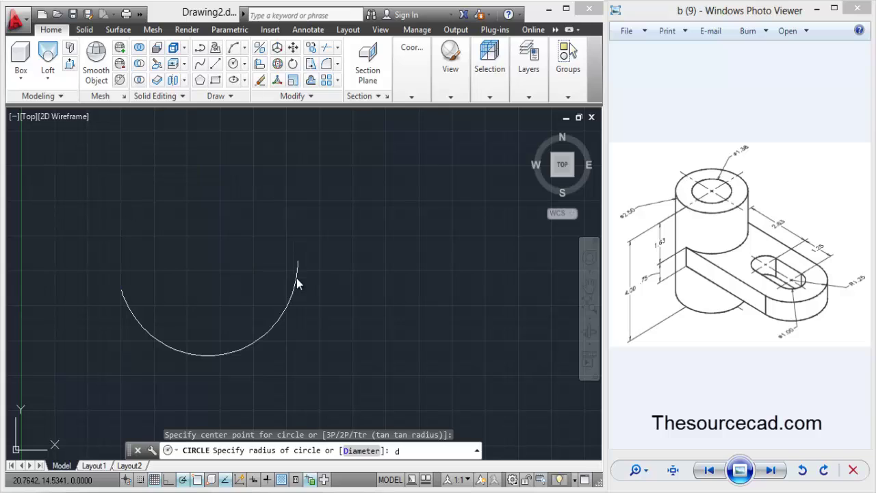
{"action": "key", "text": "Return"}
{"action": "type", "text": "1.38"}
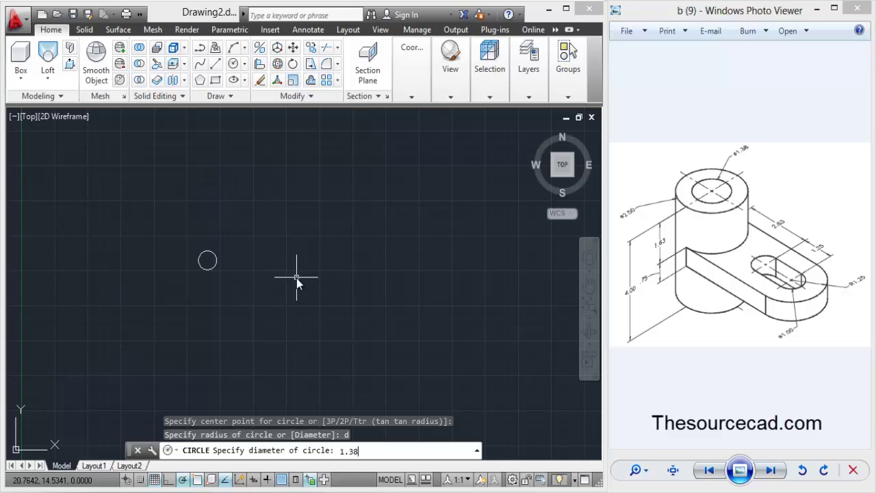
{"action": "key", "text": "Return"}
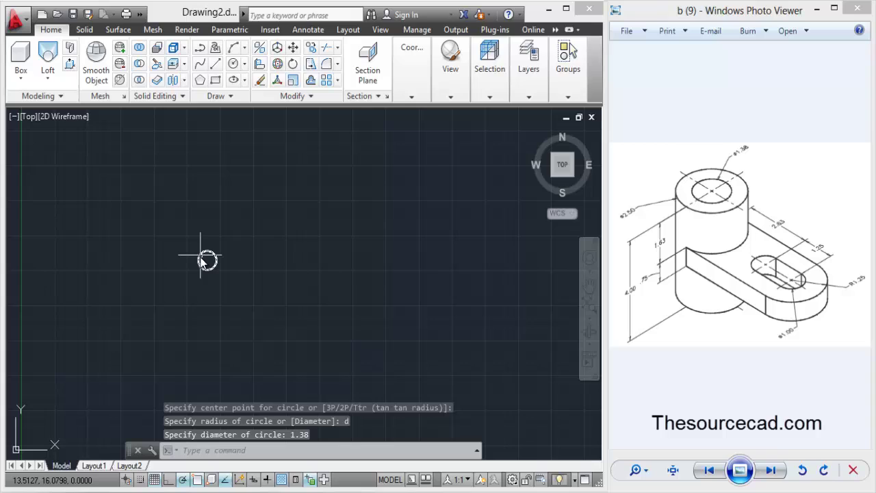
{"action": "scroll", "coordinate": [206, 254], "scroll_direction": "up", "scroll_amount": 3}
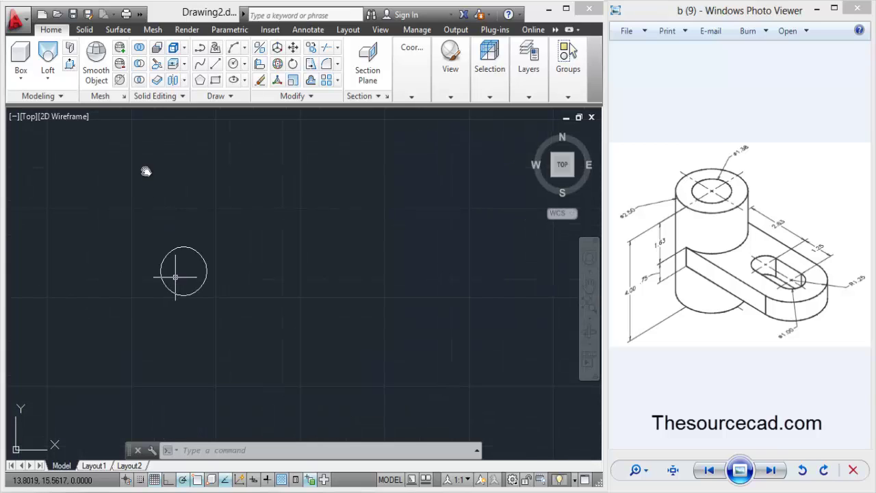
Draw a concentric outer circle of diameter 2.50 at the same centre.
{"action": "left_click", "coordinate": [232, 64]}
{"action": "left_click", "coordinate": [183, 272]}
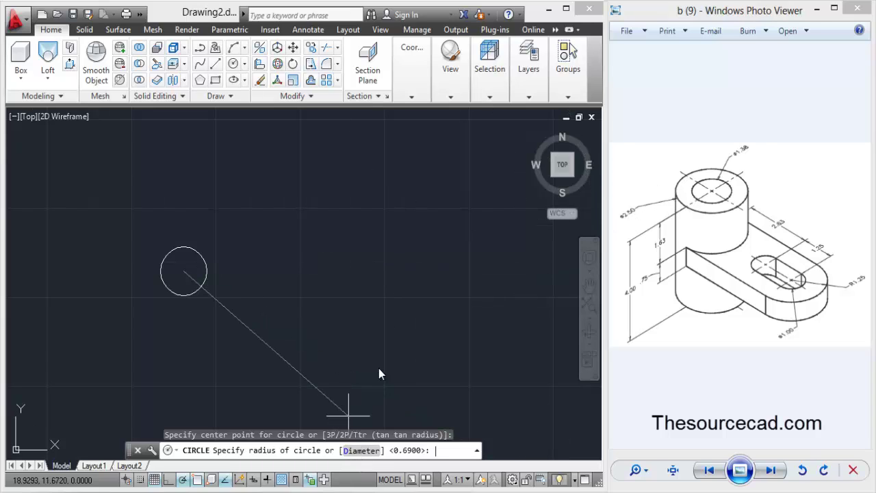
{"action": "type", "text": "D"}
{"action": "key", "text": "Return"}
{"action": "type", "text": "2.50"}
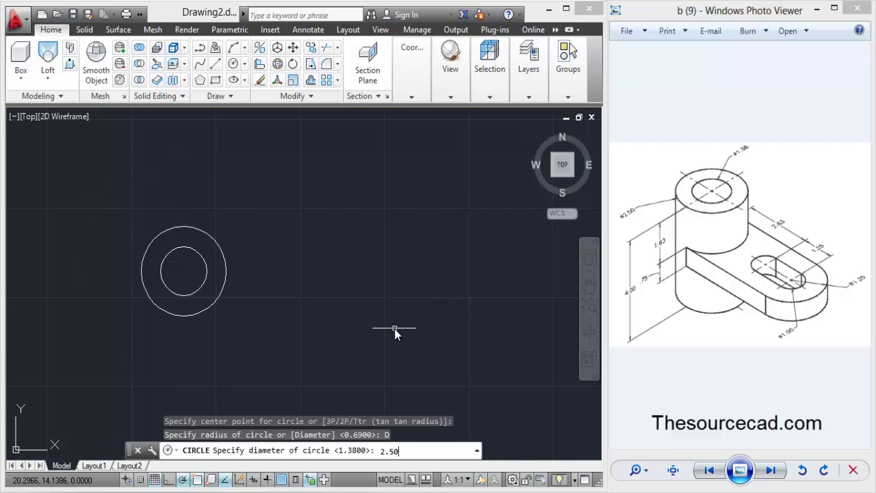
{"action": "key", "text": "Return"}
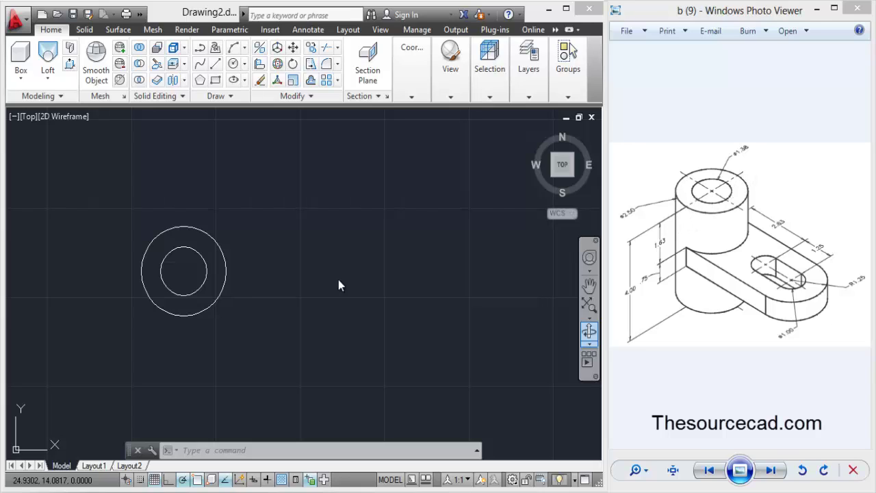
Place vertical and horizontal construction lines through the circles' centre.
{"action": "left_click", "coordinate": [211, 96]}
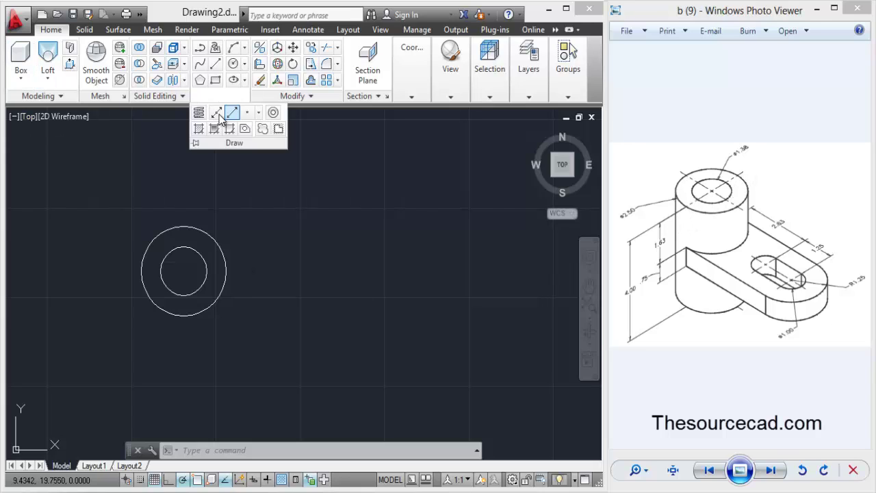
{"action": "left_click", "coordinate": [216, 113]}
{"action": "left_click", "coordinate": [184, 271]}
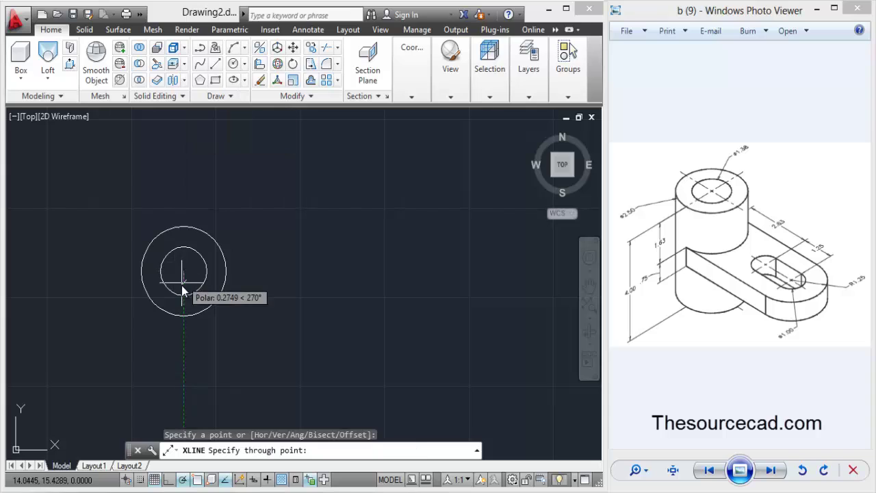
{"action": "left_click", "coordinate": [183, 298]}
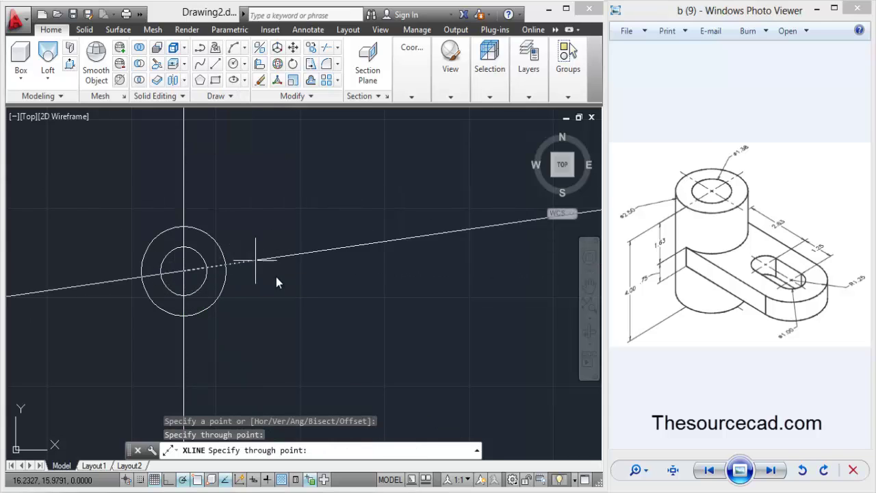
{"action": "left_click", "coordinate": [304, 270]}
{"action": "key", "text": "Return"}
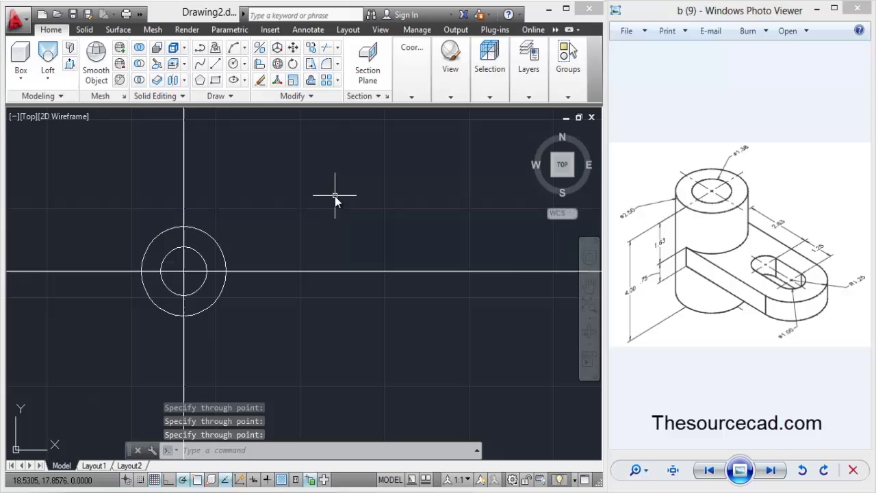
Review the object snap options and cancel a stray line.
{"action": "left_click", "coordinate": [221, 95]}
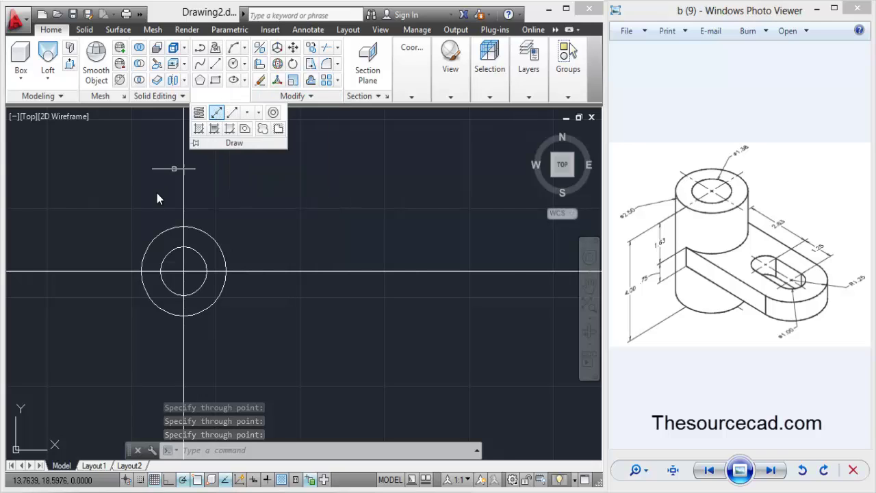
{"action": "type", "text": "l"}
{"action": "key", "text": "Return"}
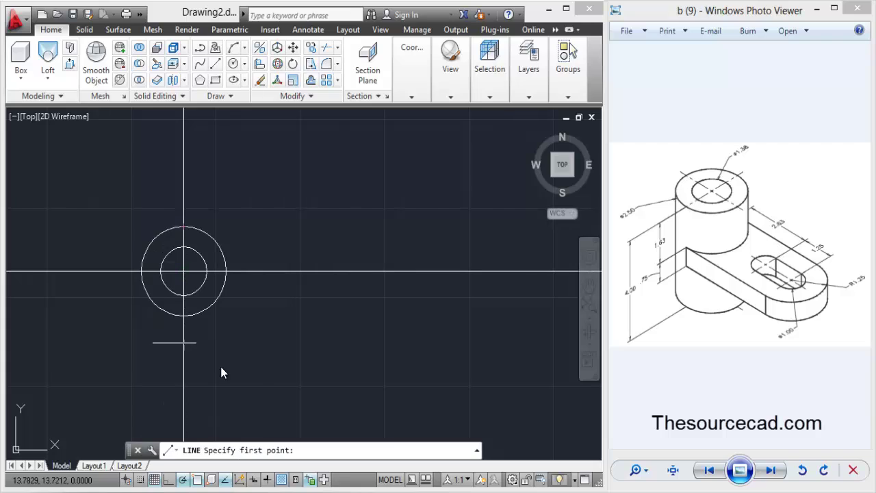
{"action": "right_click", "coordinate": [196, 481]}
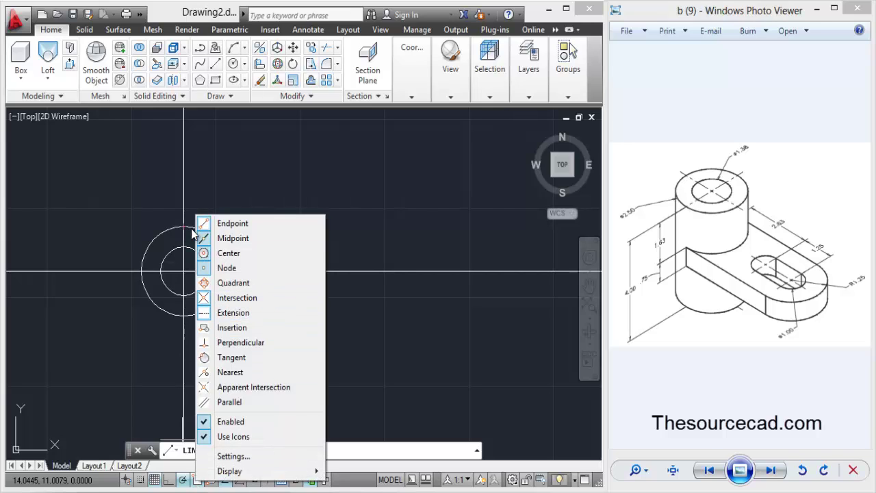
{"action": "left_click", "coordinate": [346, 266]}
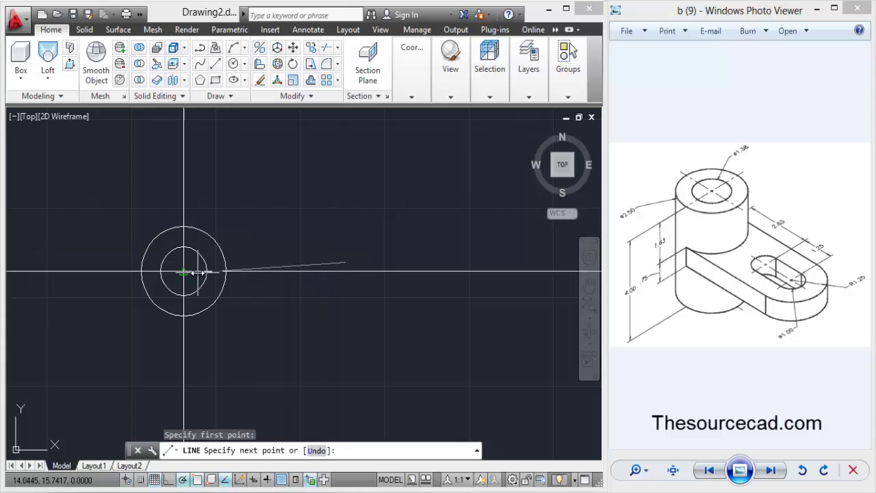
{"action": "key", "text": "Escape"}
Draw the arm outline from the outer circle's top: 2.63 right, 1.25 down, 2.50 left, closing at its bottom.
{"action": "key", "text": "Return"}
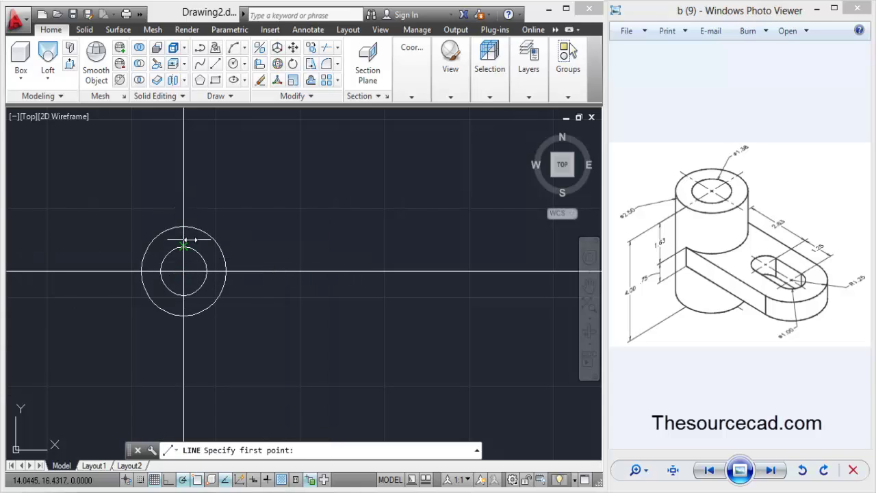
{"action": "left_click", "coordinate": [183, 225]}
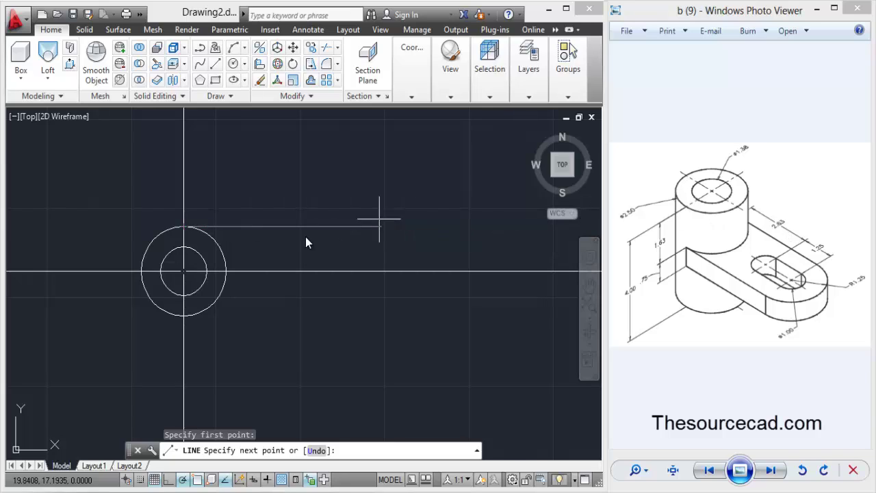
{"action": "type", "text": "2.63"}
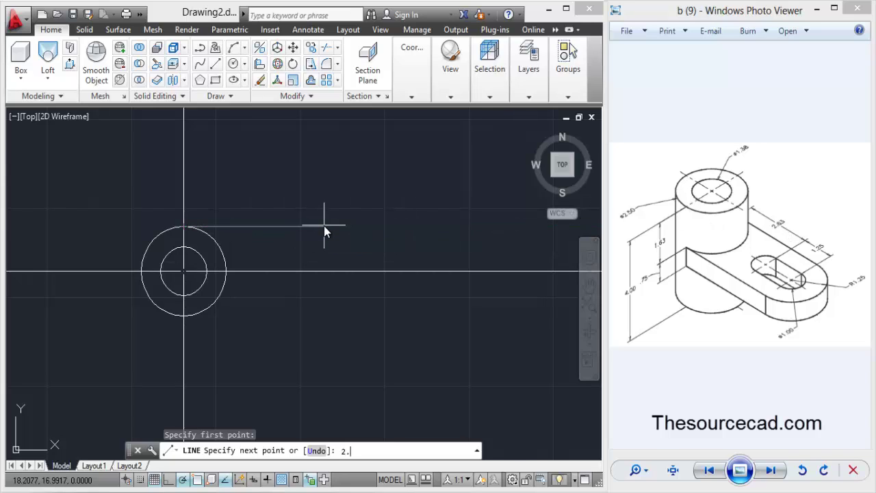
{"action": "key", "text": "Return"}
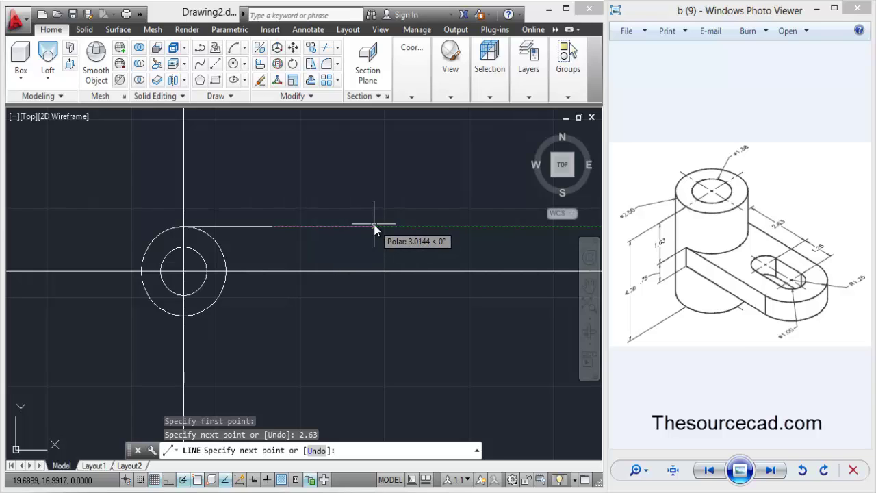
{"action": "type", "text": "1.25"}
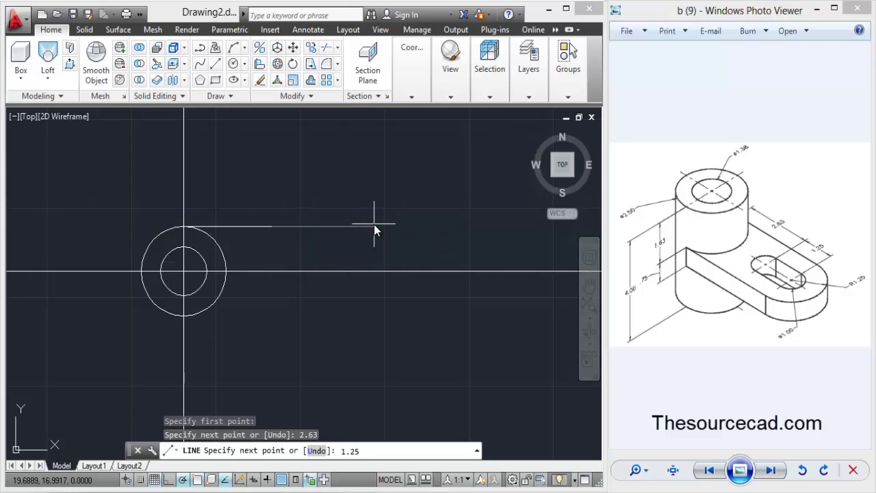
{"action": "key", "text": "Return"}
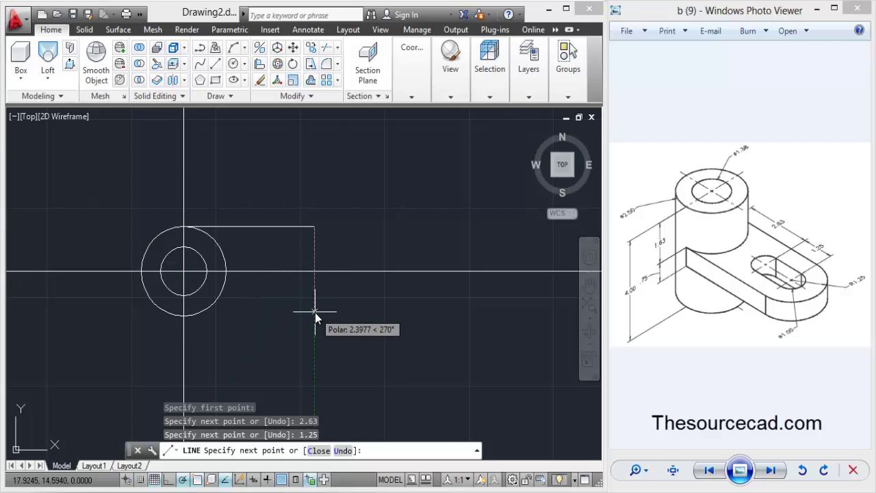
{"action": "type", "text": "2.50"}
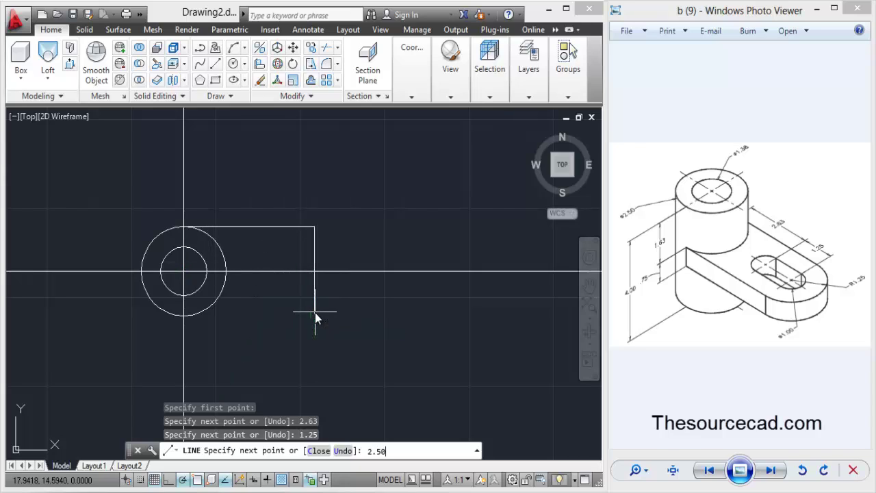
{"action": "key", "text": "Return"}
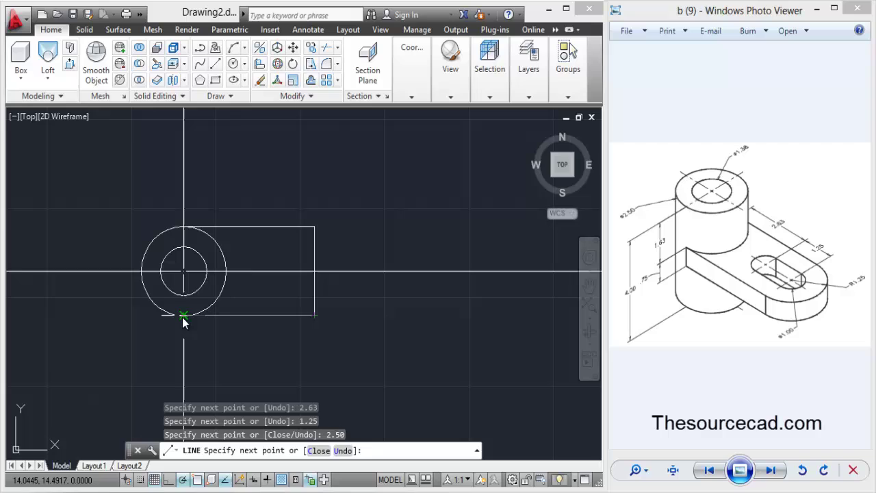
{"action": "left_click", "coordinate": [184, 316]}
{"action": "key", "text": "Return"}
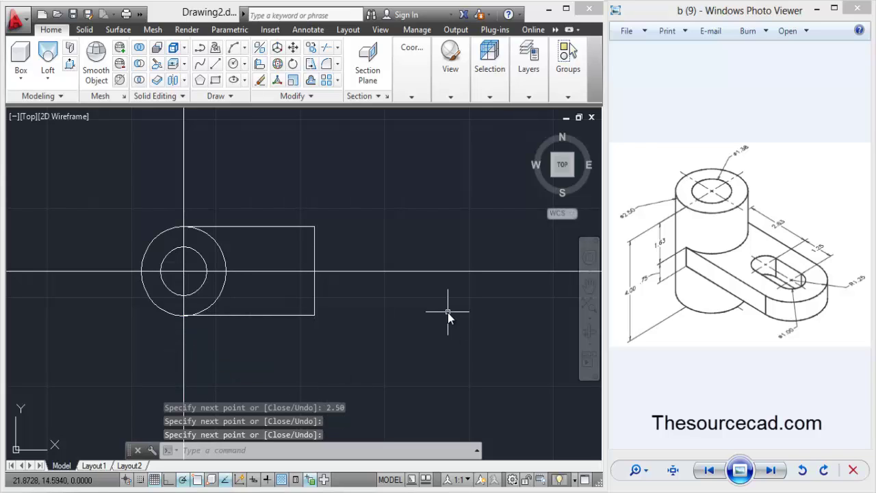
Draw a circle at the arm's right-edge midpoint through its corner, and erase the horizontal construction line.
{"action": "left_click", "coordinate": [234, 63]}
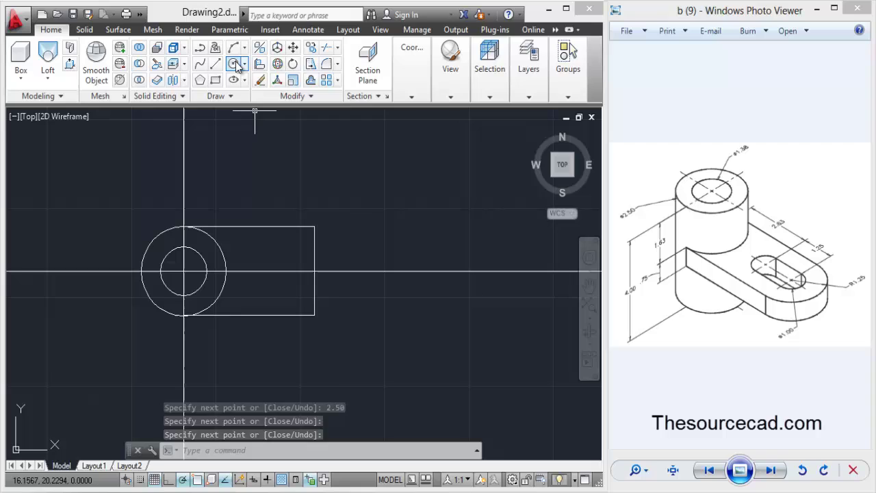
{"action": "left_click", "coordinate": [314, 271]}
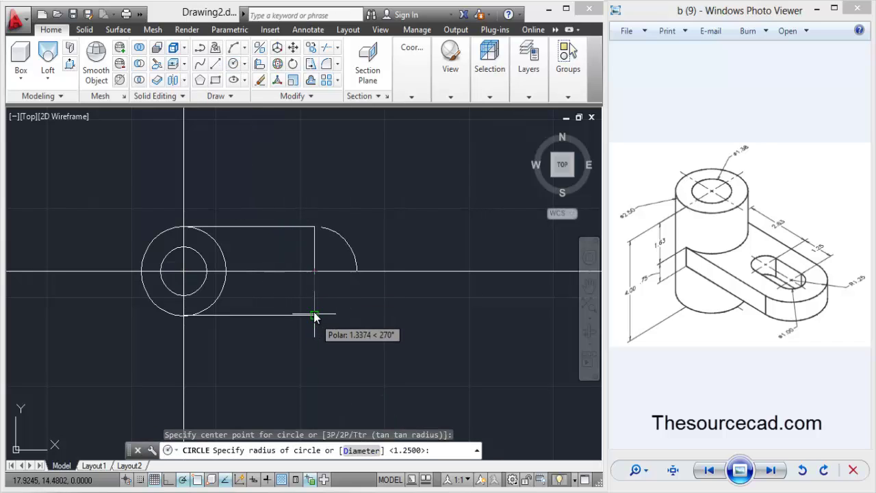
{"action": "left_click", "coordinate": [313, 314]}
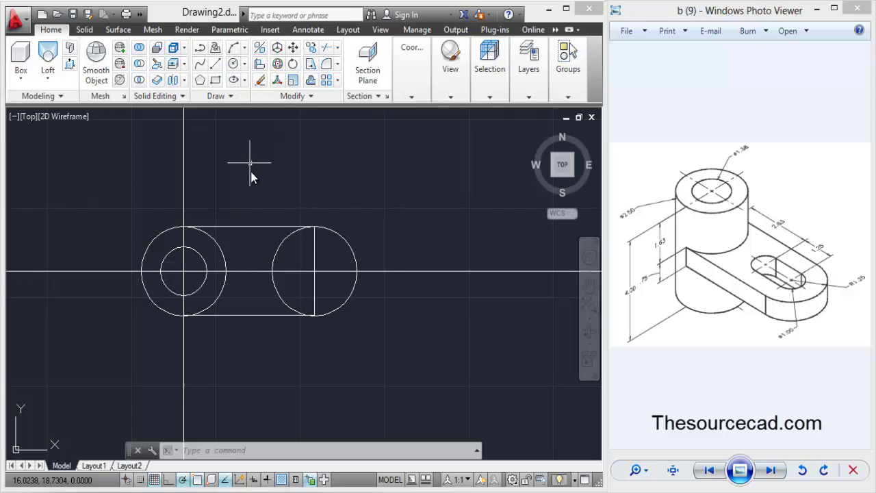
{"action": "left_click", "coordinate": [260, 272]}
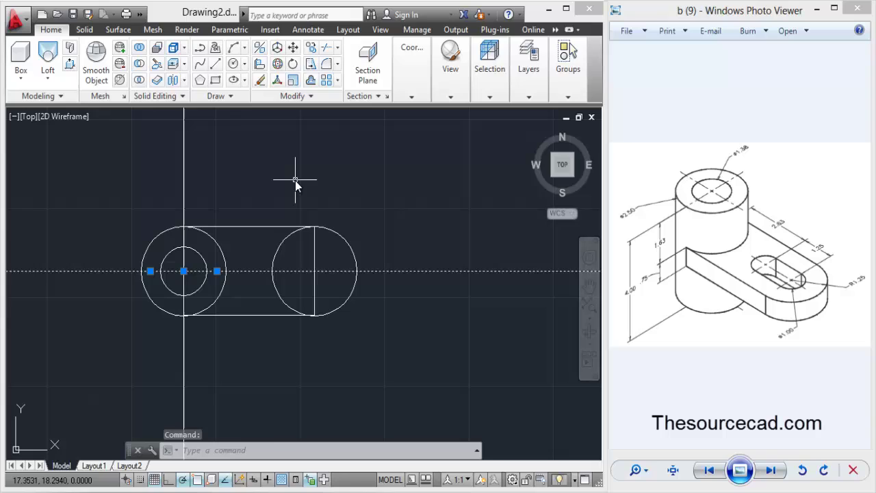
{"action": "key", "text": "Delete"}
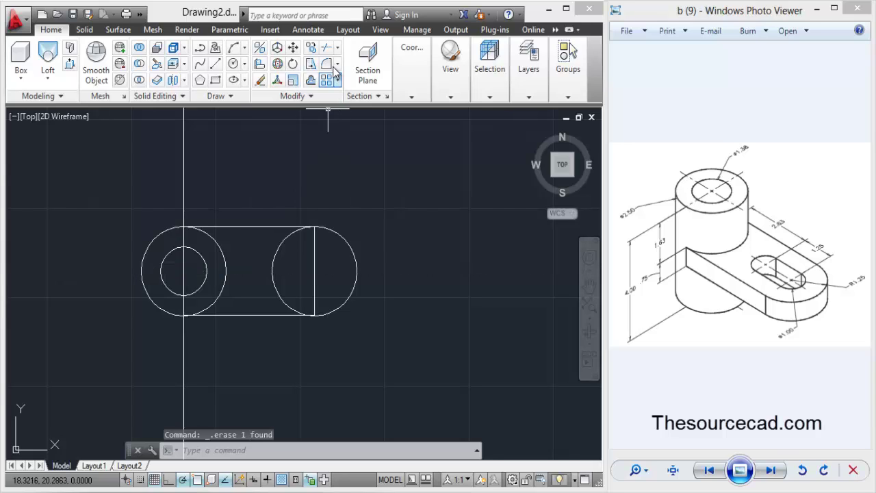
Trim away the left half of the lug circle.
{"action": "left_click", "coordinate": [327, 52]}
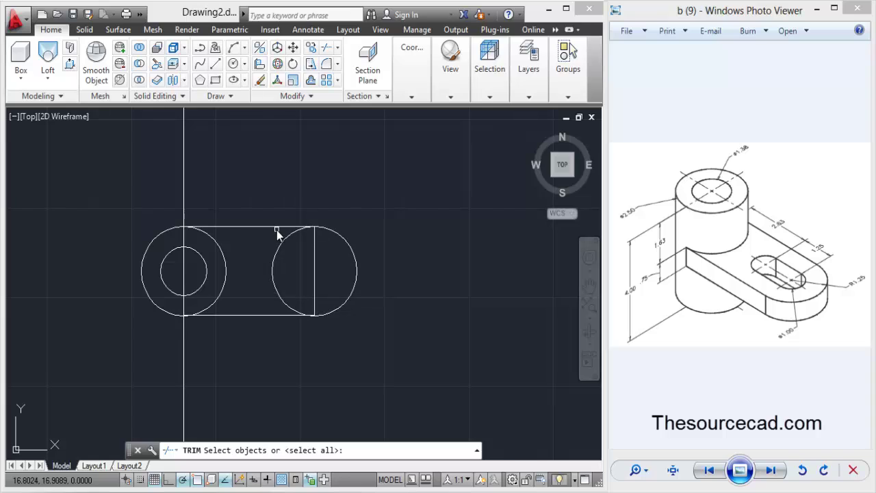
{"action": "key", "text": "Return"}
{"action": "left_click", "coordinate": [276, 260]}
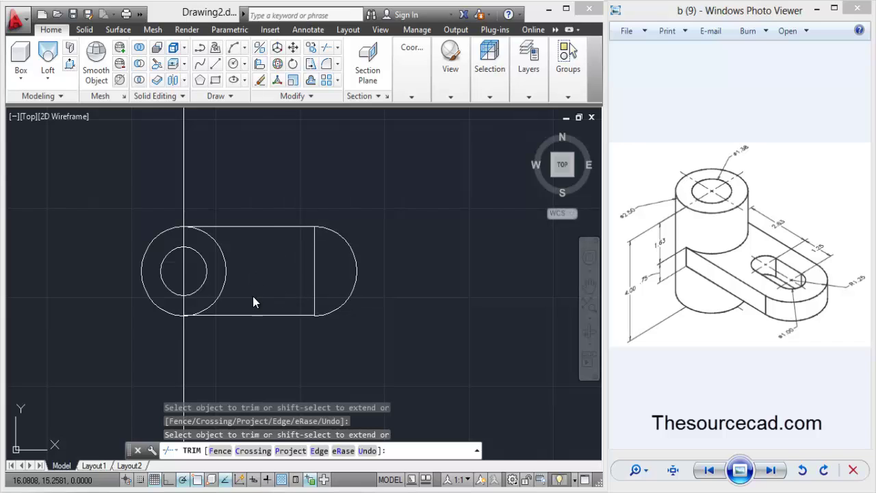
{"action": "right_click", "coordinate": [363, 162]}
{"action": "left_click", "coordinate": [376, 169]}
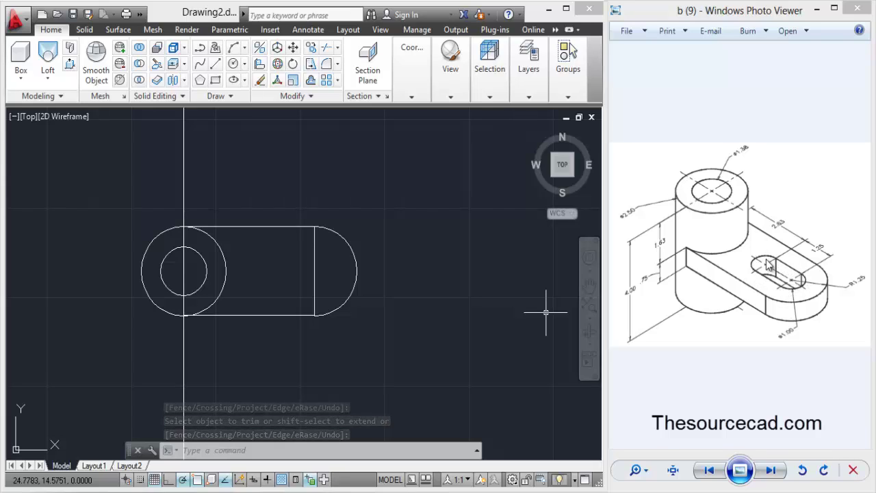
Draw a 1.25 by 1 rectangle inside the arm with Ortho switched off.
{"action": "left_click", "coordinate": [215, 80]}
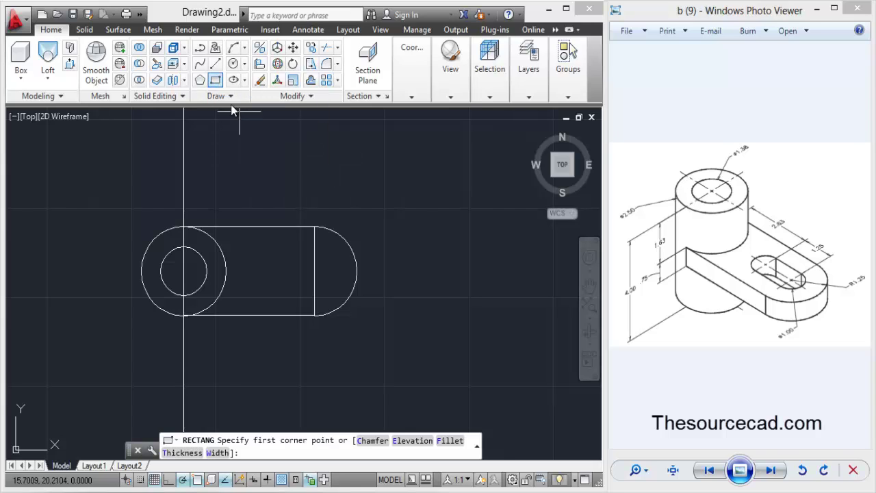
{"action": "left_click", "coordinate": [257, 282]}
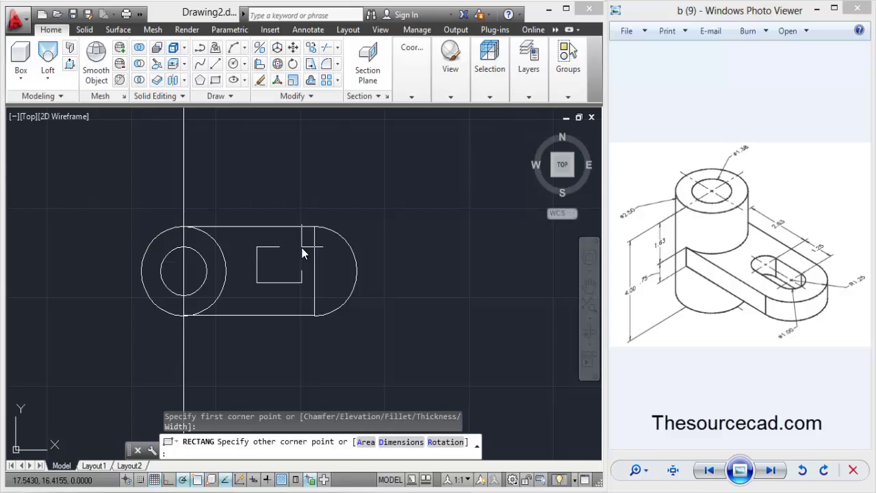
{"action": "key", "text": "F8"}
{"action": "type", "text": "@"}
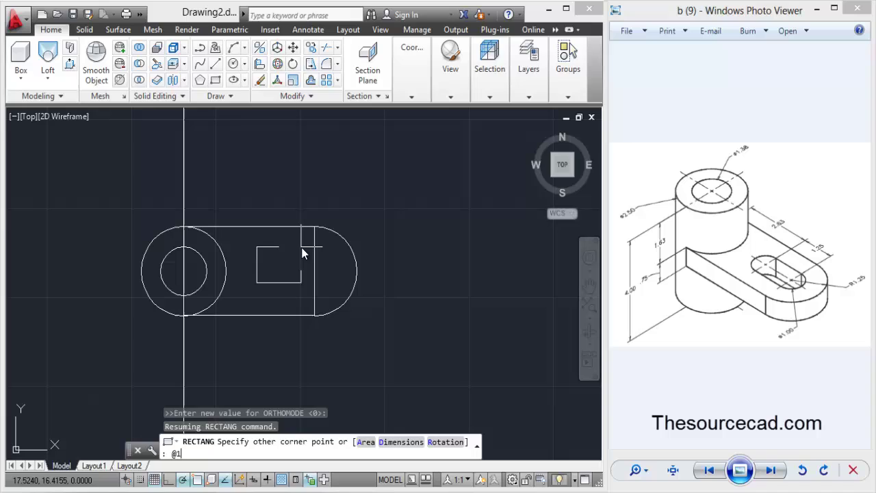
{"action": "type", "text": "1.25,1"}
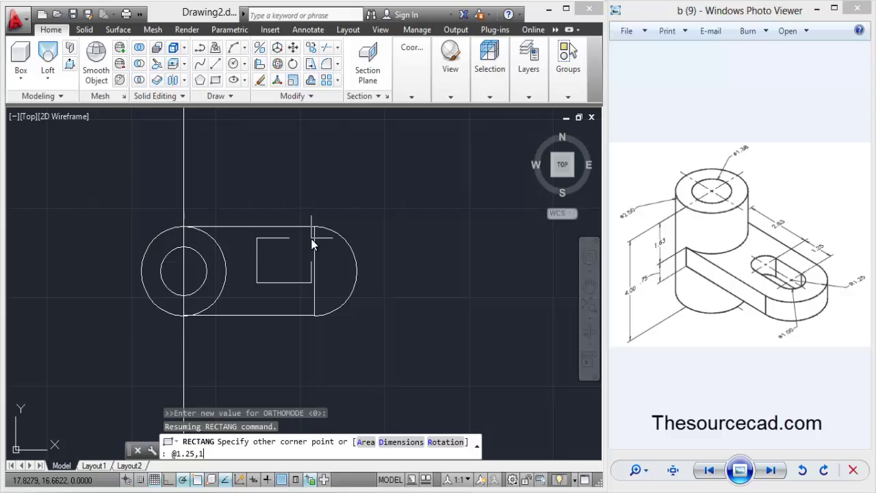
{"action": "key", "text": "Return"}
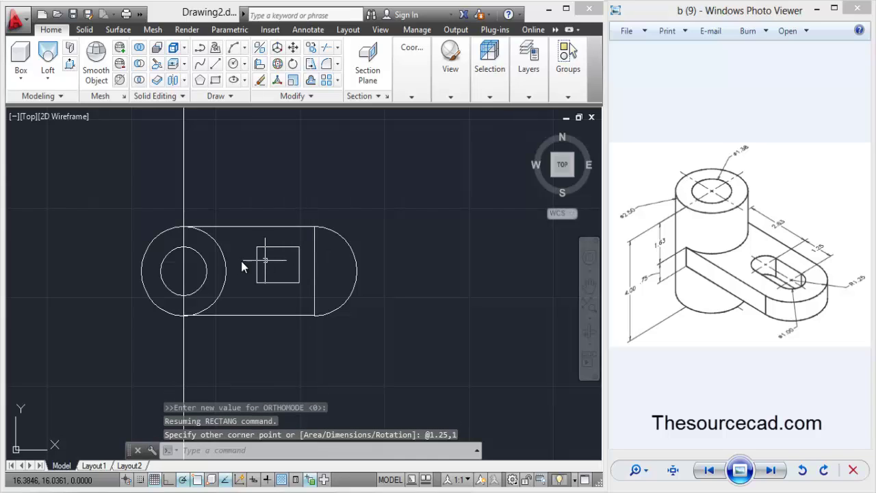
Move the small rectangle so its right-edge midpoint lands on the lug's centre line.
{"action": "left_click", "coordinate": [293, 47]}
{"action": "left_click", "coordinate": [281, 246]}
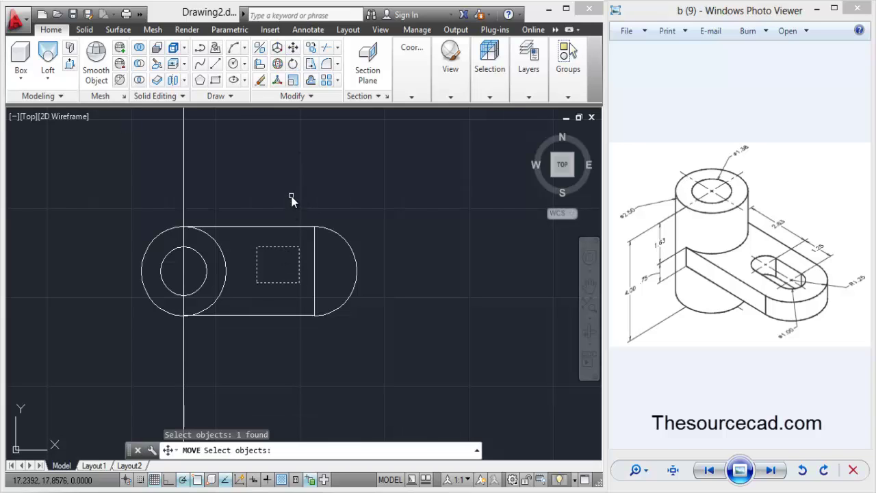
{"action": "key", "text": "Return"}
{"action": "left_click", "coordinate": [299, 266]}
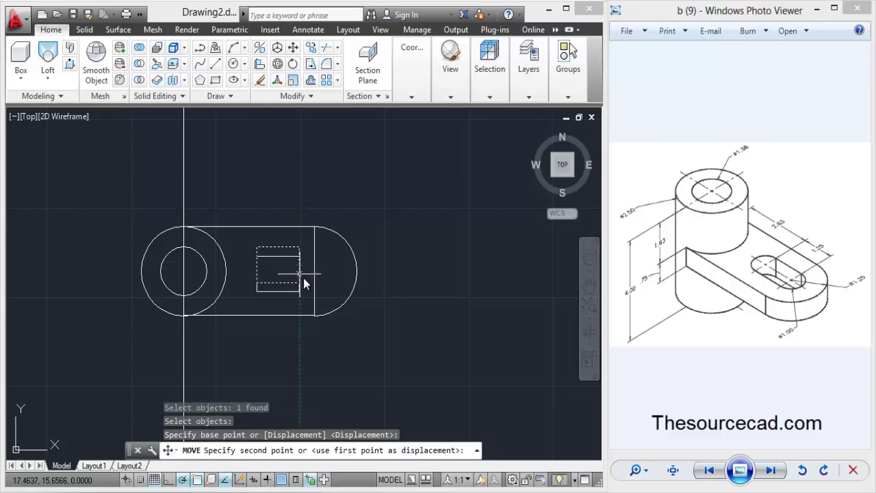
{"action": "left_click", "coordinate": [316, 273]}
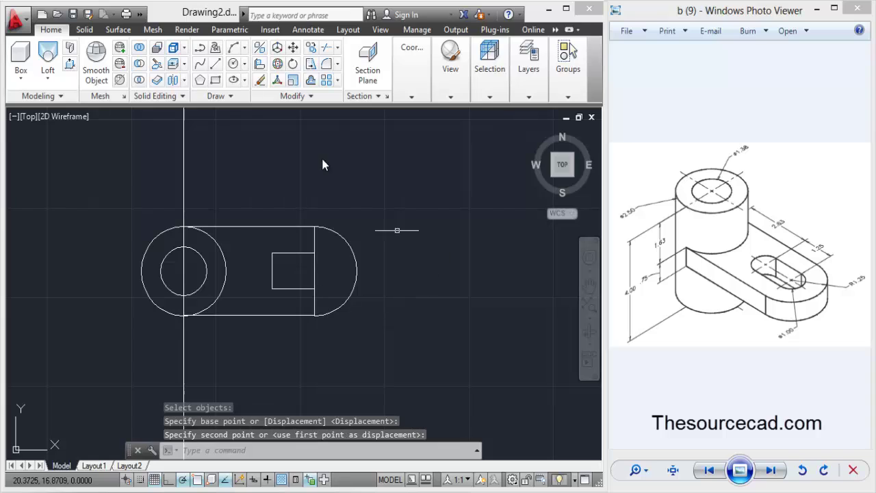
Draw circles on both short-edge midpoints of the rectangle, radius to its corners, and select the vertical xline.
{"action": "left_click", "coordinate": [233, 67]}
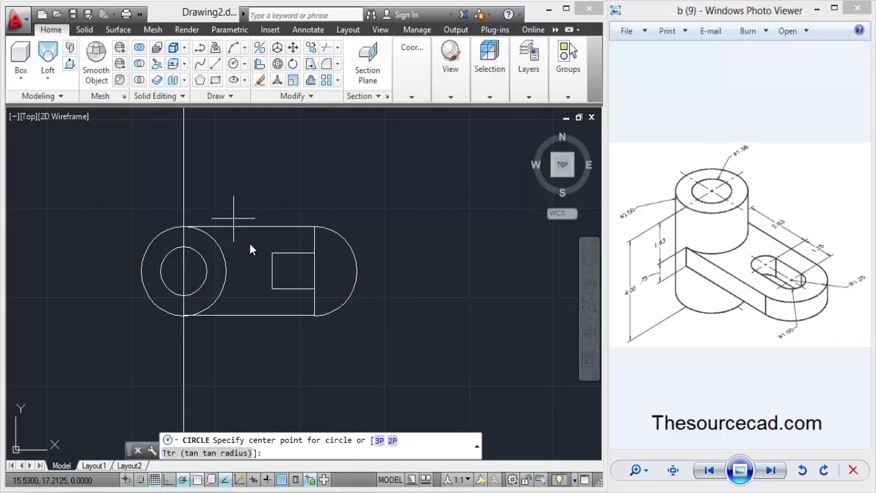
{"action": "left_click", "coordinate": [272, 272]}
{"action": "left_click", "coordinate": [272, 288]}
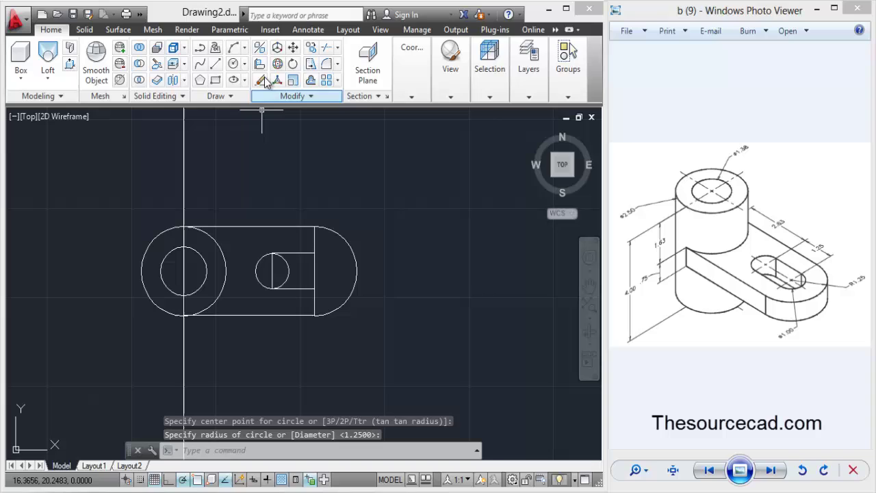
{"action": "left_click", "coordinate": [233, 64]}
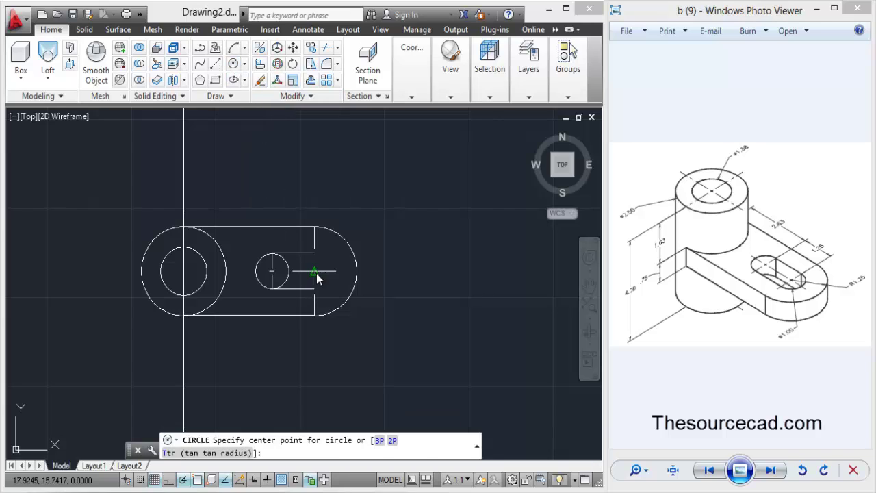
{"action": "left_click", "coordinate": [314, 271]}
{"action": "left_click", "coordinate": [314, 288]}
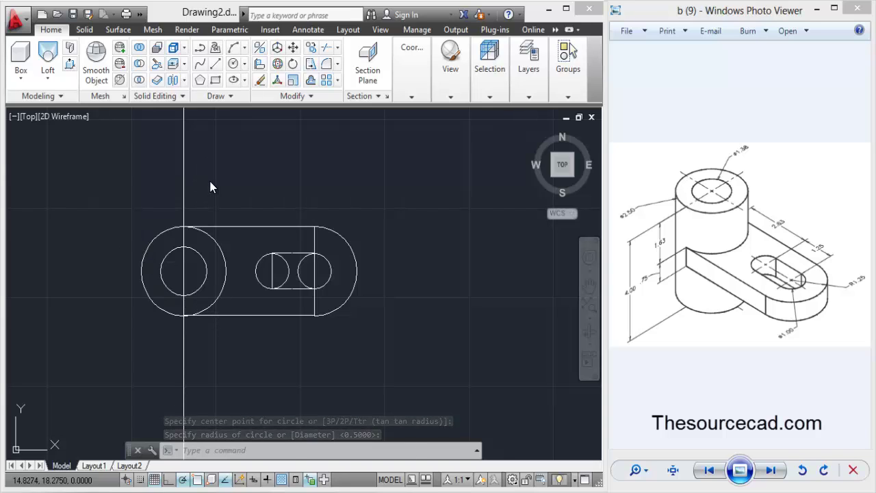
{"action": "left_click_drag", "start_coordinate": [210, 186], "coordinate": [133, 180]}
Delete the vertical construction line and trim the slot's overlapping edges and inner arcs into an obround.
{"action": "key", "text": "Delete"}
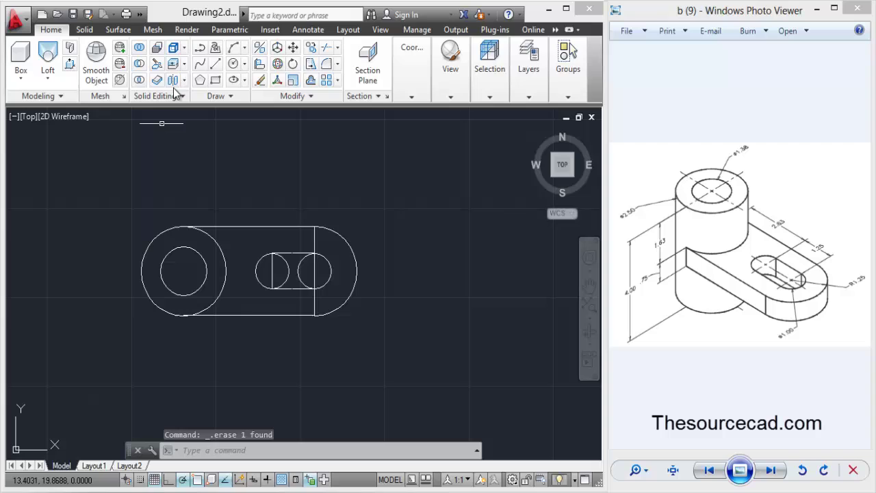
{"action": "left_click", "coordinate": [326, 47]}
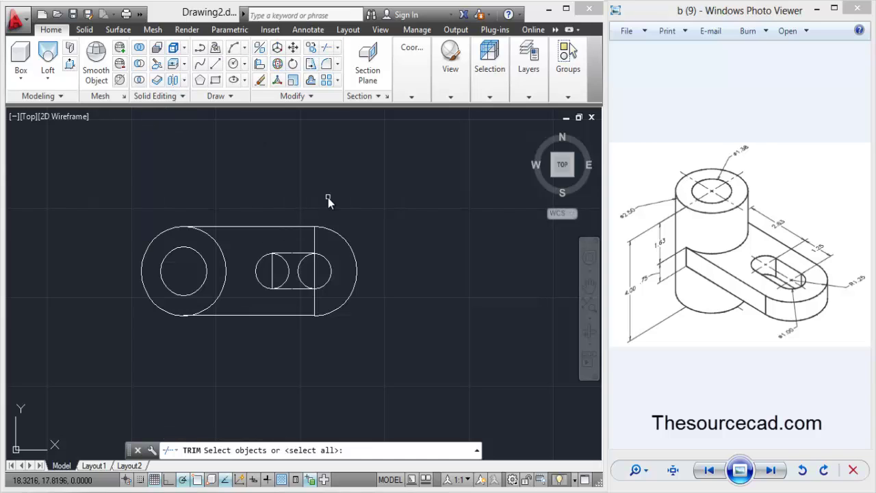
{"action": "key", "text": "Return"}
{"action": "left_click", "coordinate": [272, 270]}
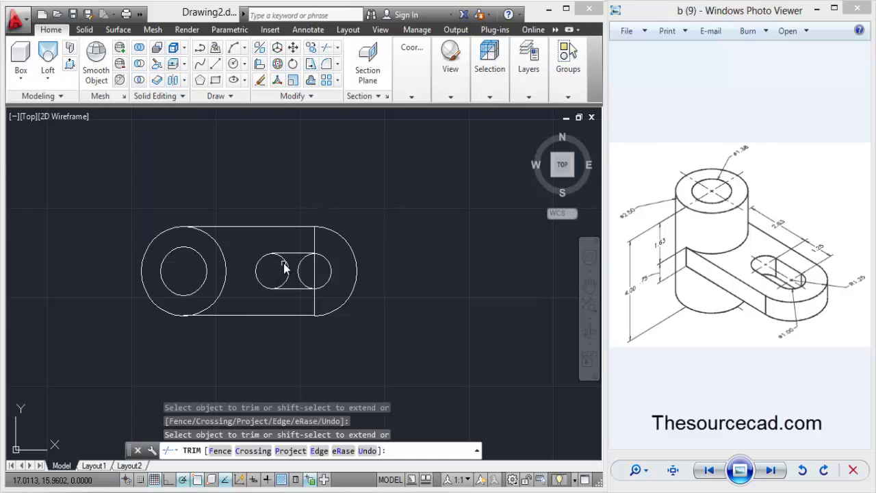
{"action": "left_click", "coordinate": [290, 267]}
{"action": "left_click", "coordinate": [302, 268]}
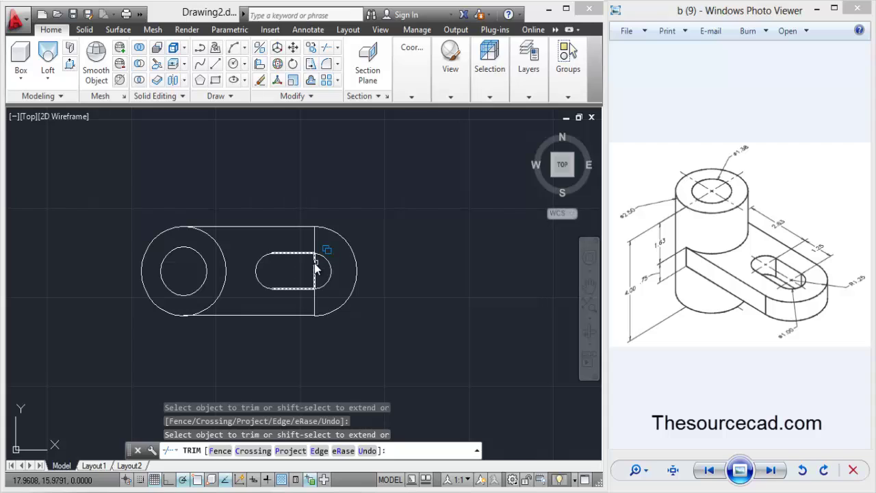
{"action": "left_click", "coordinate": [314, 270]}
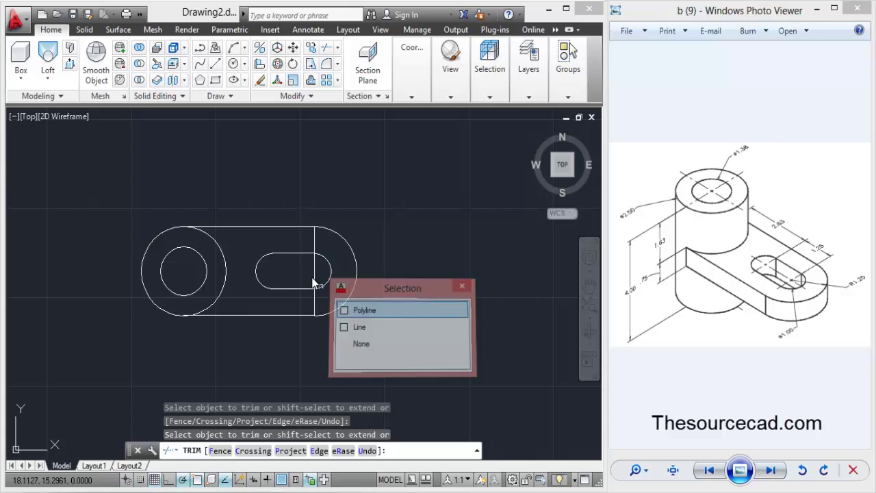
{"action": "left_click", "coordinate": [317, 269]}
{"action": "left_click", "coordinate": [340, 249]}
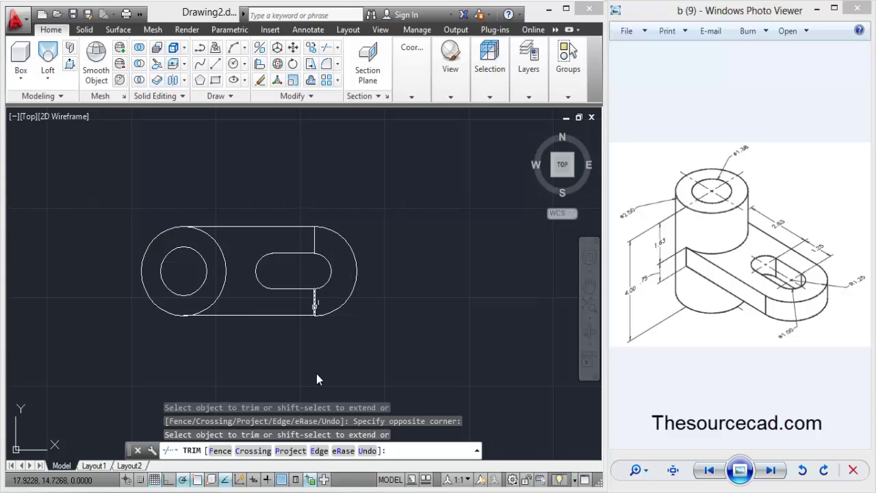
Erase the two short vertical lines at the lug with Trim's eRase option.
{"action": "left_click", "coordinate": [343, 450]}
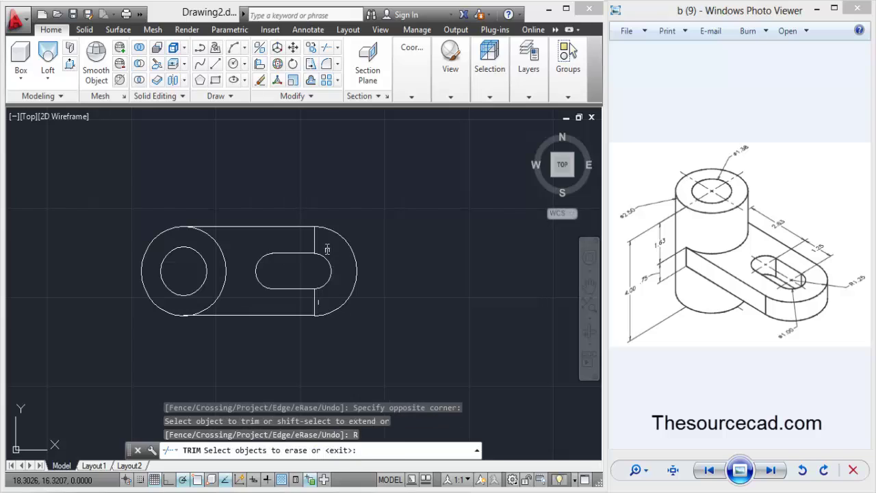
{"action": "left_click", "coordinate": [315, 240]}
{"action": "left_click", "coordinate": [315, 301]}
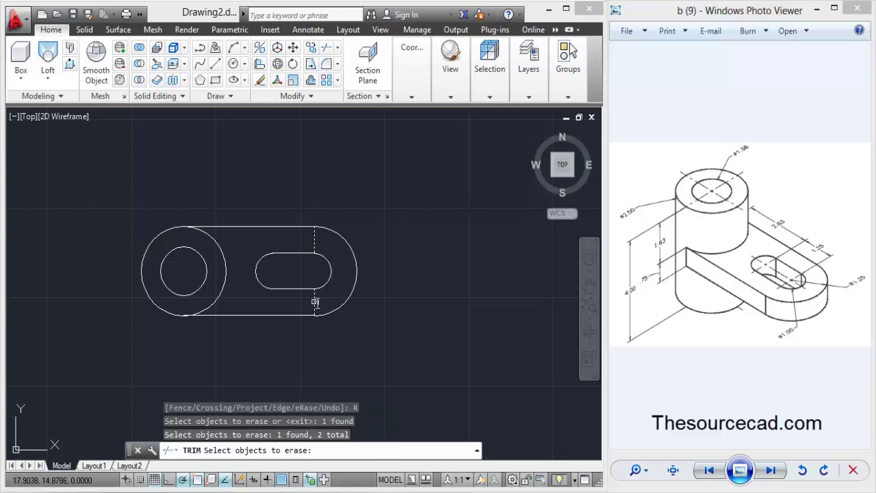
{"action": "key", "text": "Return"}
{"action": "key", "text": "Return"}
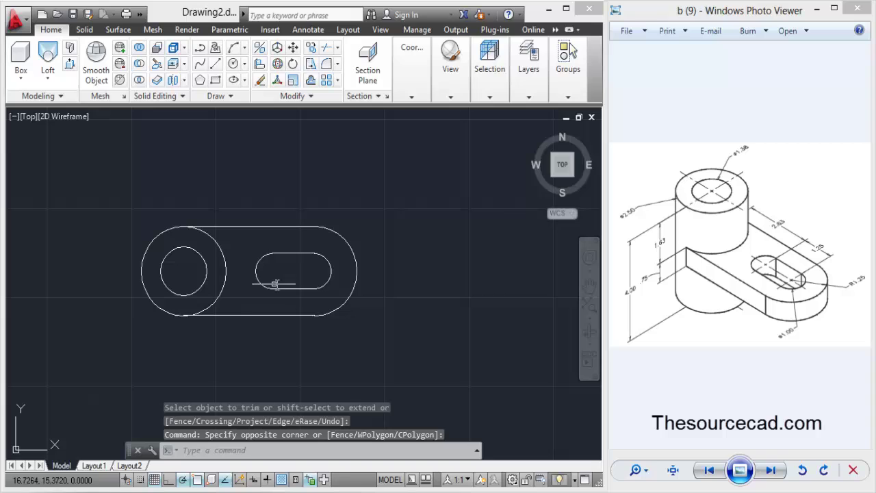
Join the window-selected slot pieces into one polyline.
{"action": "left_click", "coordinate": [299, 96]}
{"action": "left_click", "coordinate": [310, 135]}
{"action": "left_click", "coordinate": [251, 249]}
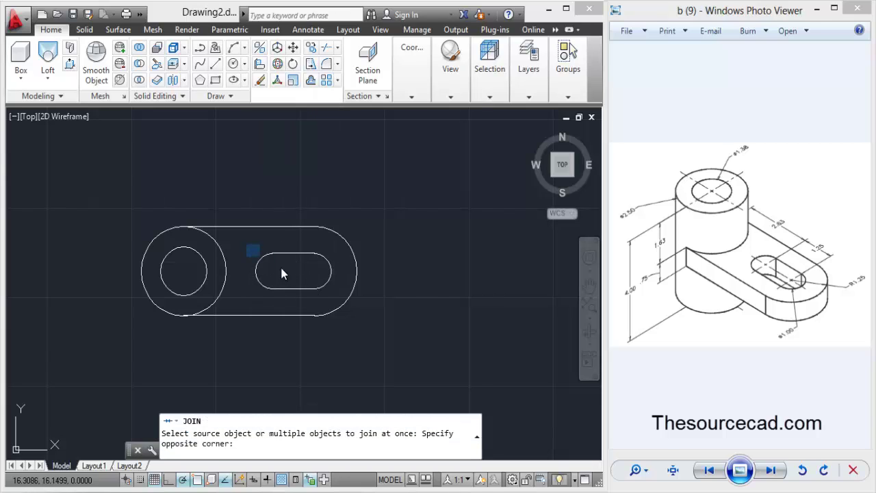
{"action": "left_click", "coordinate": [344, 300]}
{"action": "key", "text": "Return"}
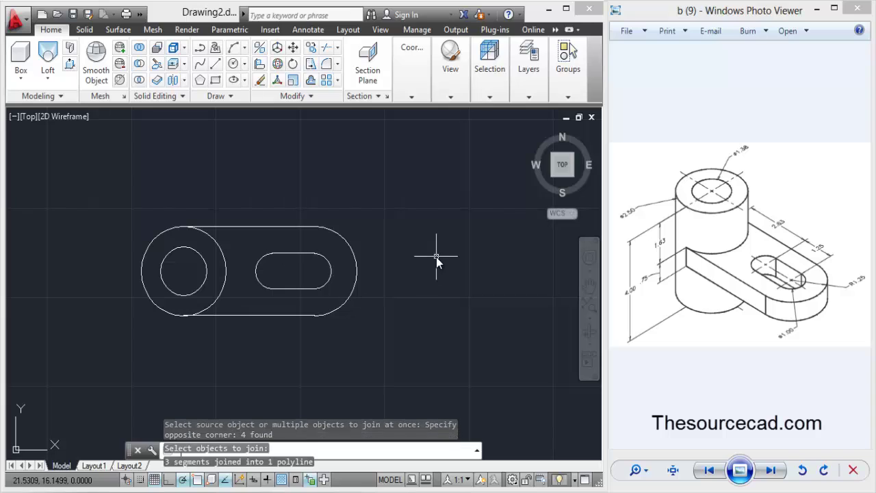
Join the four outer profile segments, including the lug's end arc, into one polyline.
{"action": "left_click", "coordinate": [310, 98]}
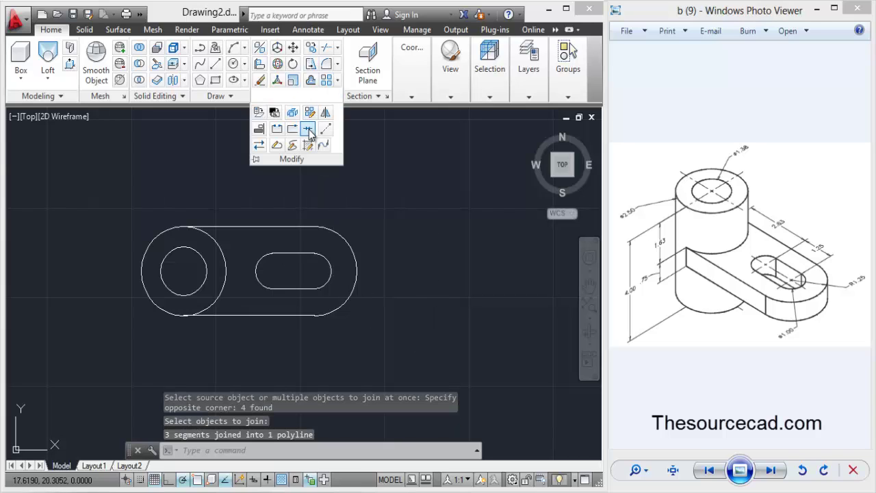
{"action": "left_click", "coordinate": [310, 135]}
{"action": "left_click", "coordinate": [307, 228]}
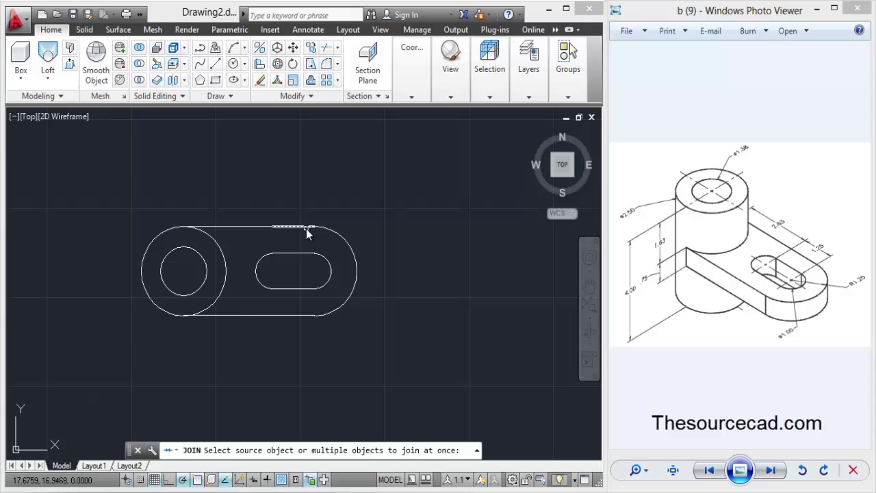
{"action": "left_click", "coordinate": [331, 238]}
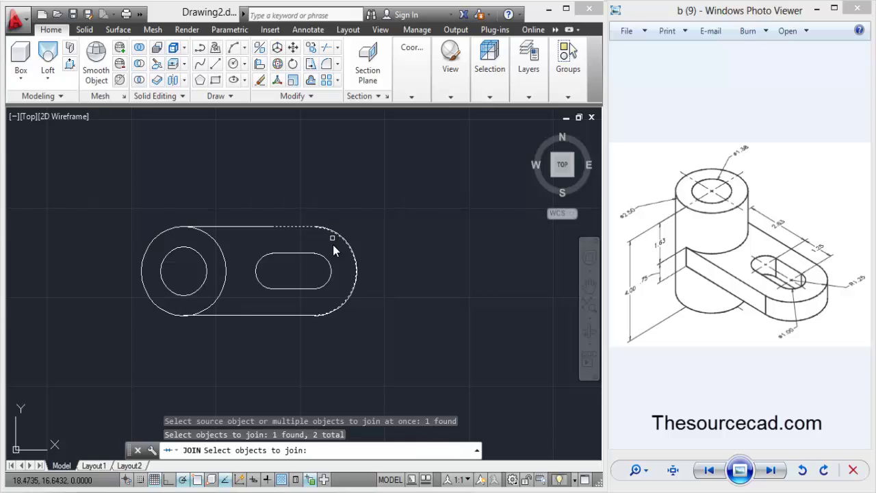
{"action": "left_click", "coordinate": [305, 316]}
{"action": "left_click", "coordinate": [258, 227]}
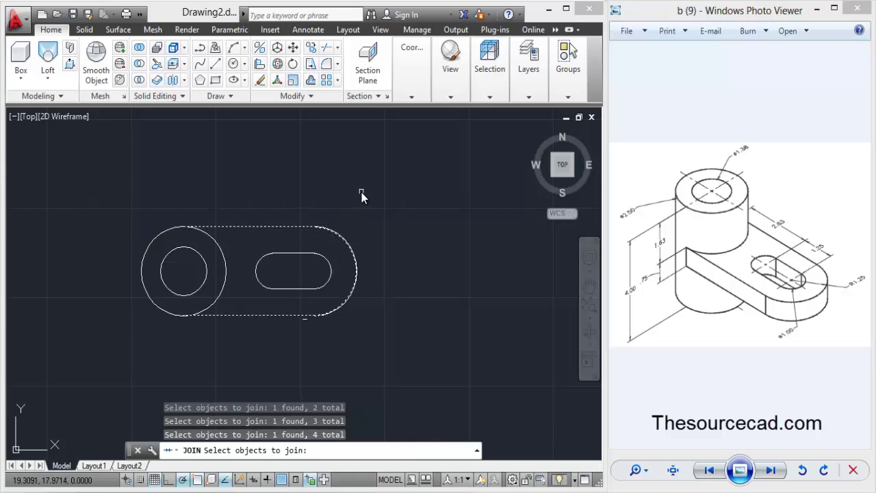
{"action": "key", "text": "Return"}
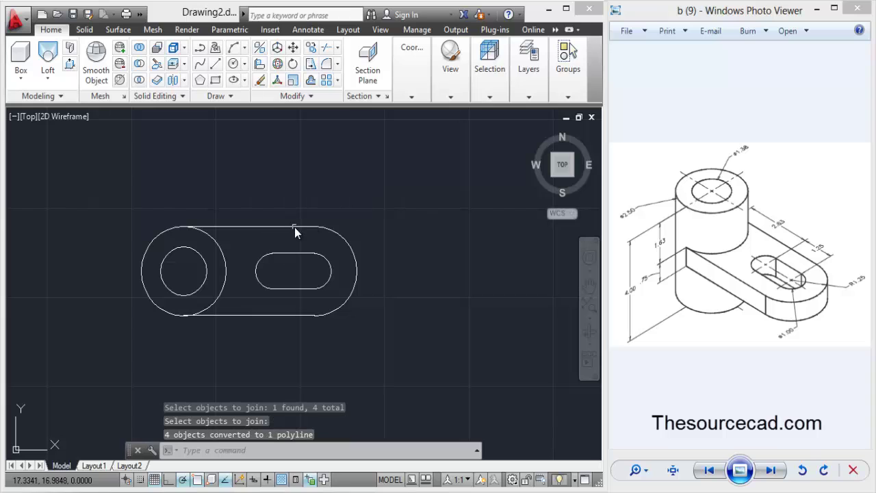
Switch to the Home isometric view and press-pull the boss ring 2 units downward.
{"action": "left_click", "coordinate": [533, 131]}
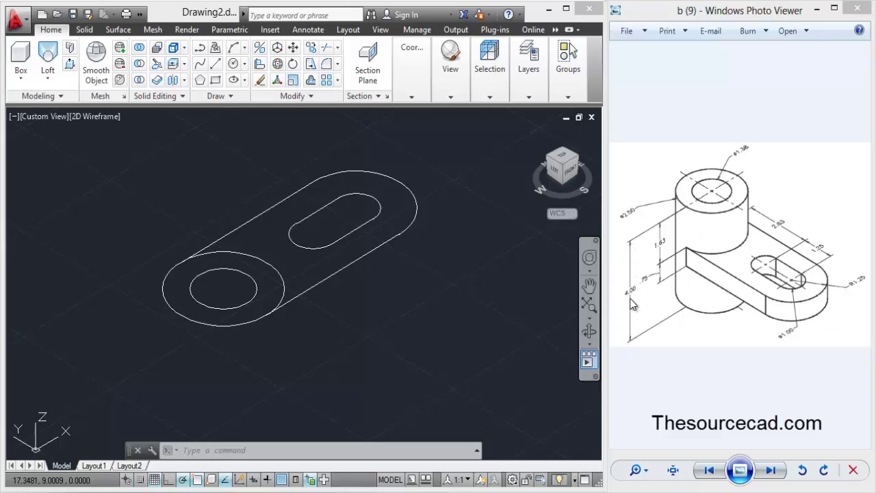
{"action": "left_click", "coordinate": [69, 65]}
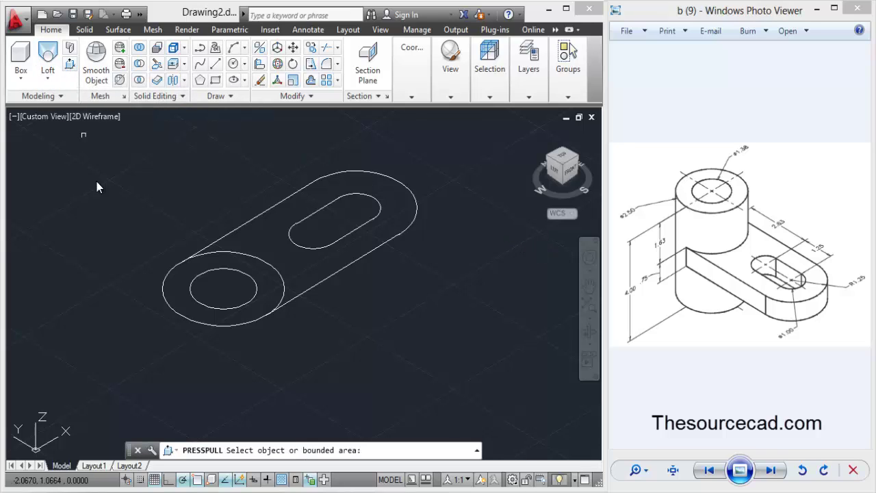
{"action": "left_click", "coordinate": [179, 291]}
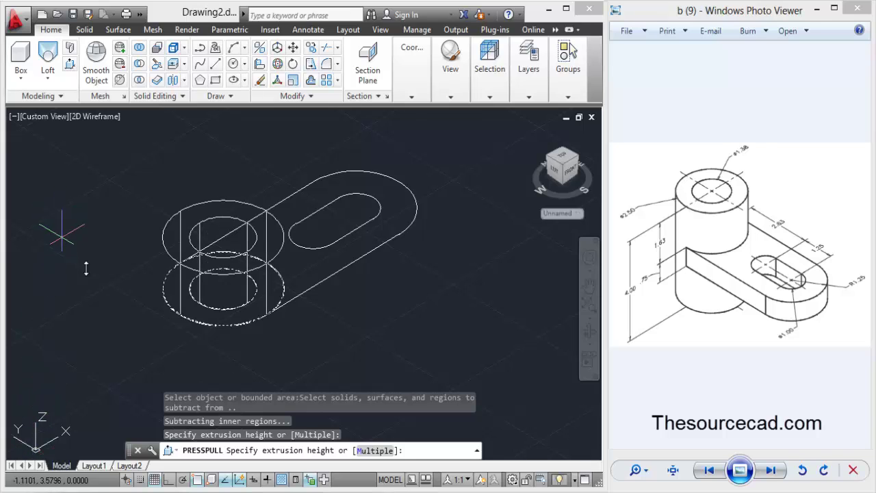
{"action": "middle_click_drag", "start_coordinate": [237, 342], "coordinate": [231, 312]}
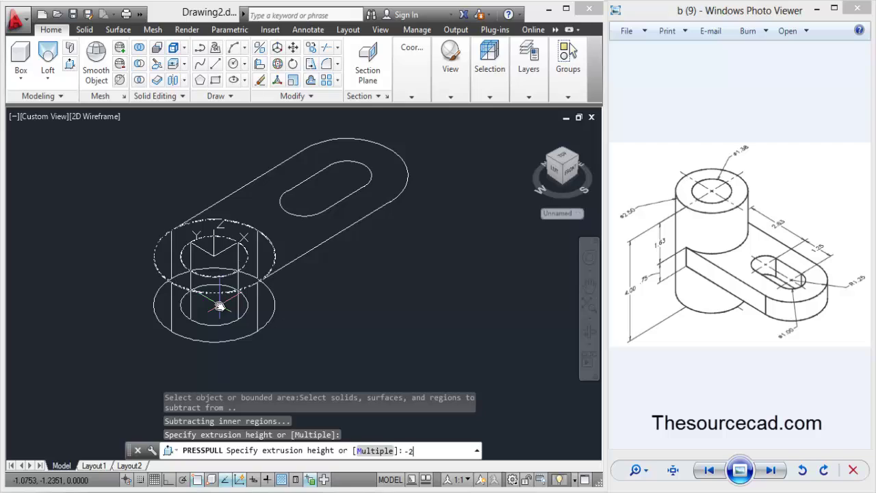
{"action": "key", "text": "Return"}
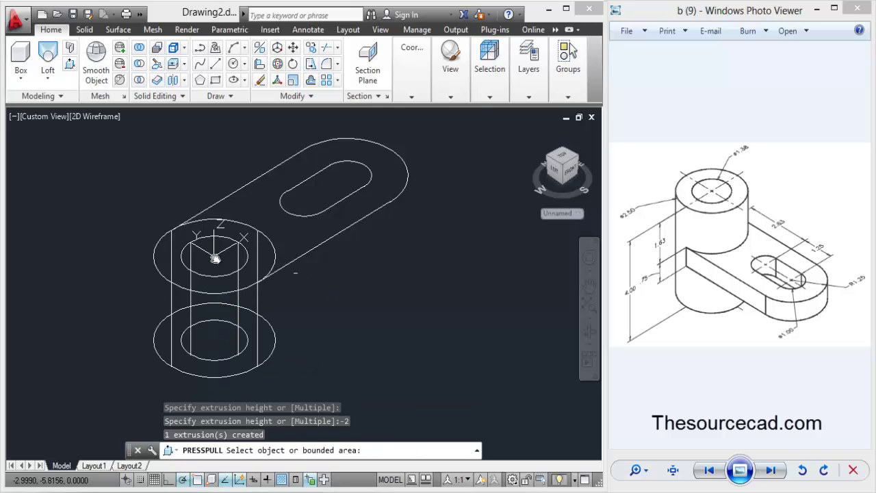
Press-pull the boss's top ring 2 units upward.
{"action": "left_click", "coordinate": [169, 245]}
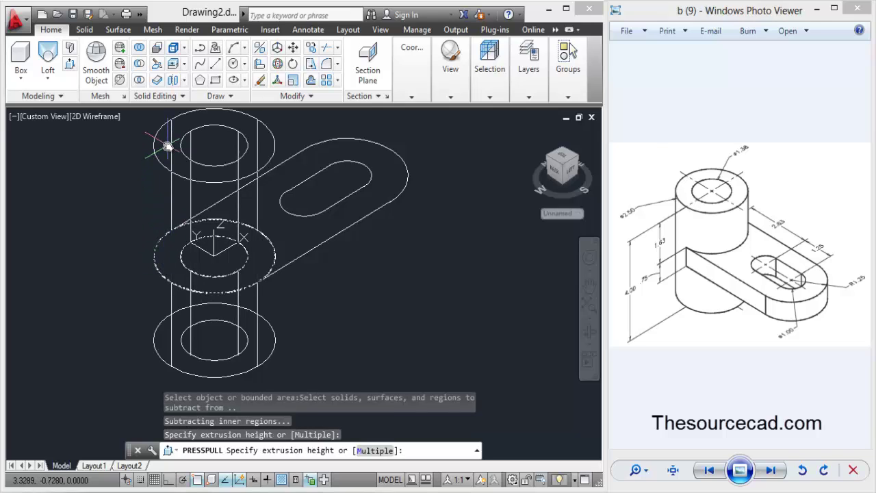
{"action": "key", "text": "Return"}
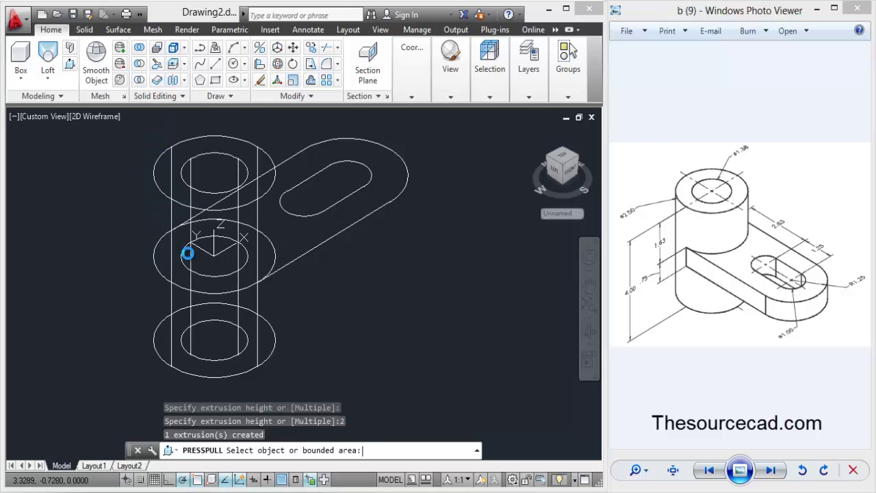
{"action": "middle_click_drag", "start_coordinate": [342, 307], "coordinate": [343, 323]}
{"action": "key", "text": "Return"}
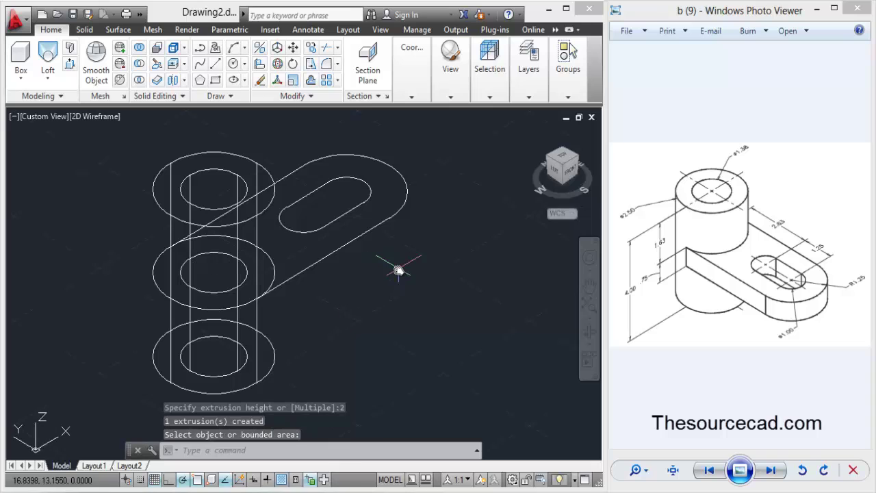
Orbit the bracket to a front-facing angle and switch the viewport to the Hidden visual style.
{"action": "left_click", "coordinate": [589, 331]}
{"action": "left_click_drag", "start_coordinate": [529, 342], "coordinate": [331, 172]}
{"action": "right_click", "coordinate": [332, 172]}
{"action": "left_click", "coordinate": [344, 179]}
{"action": "left_click", "coordinate": [94, 118]}
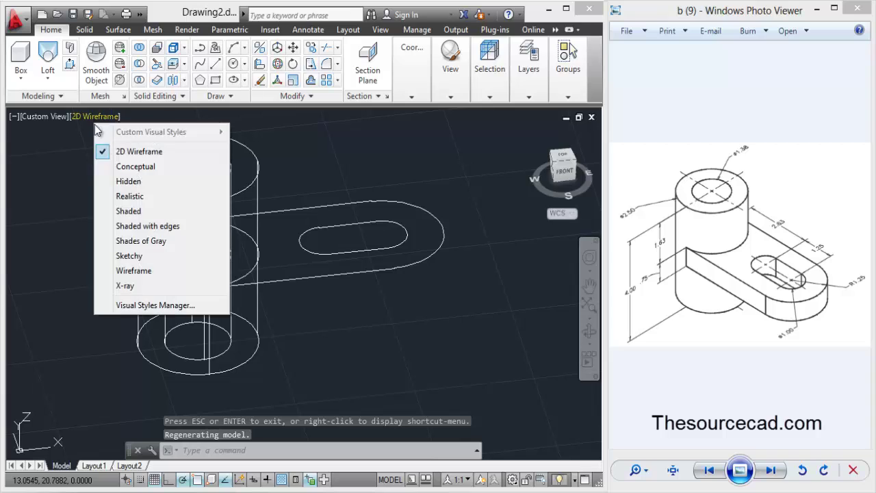
{"action": "left_click", "coordinate": [142, 182]}
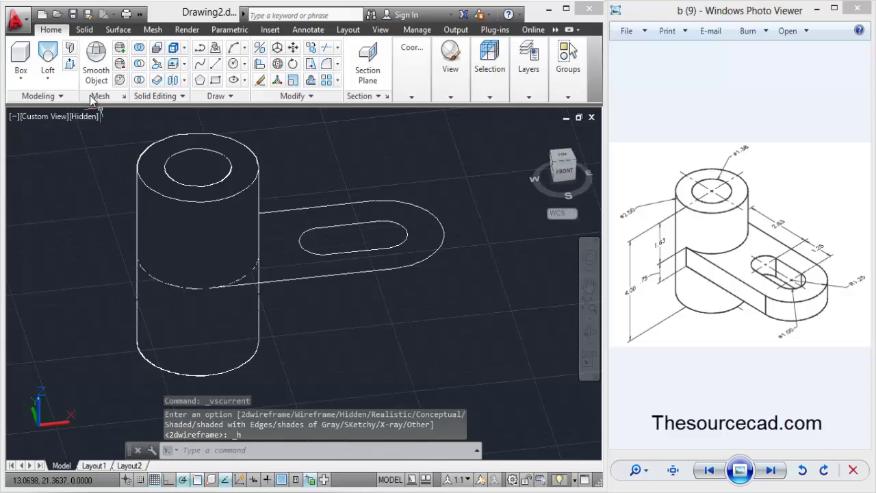
{"action": "left_click", "coordinate": [70, 64]}
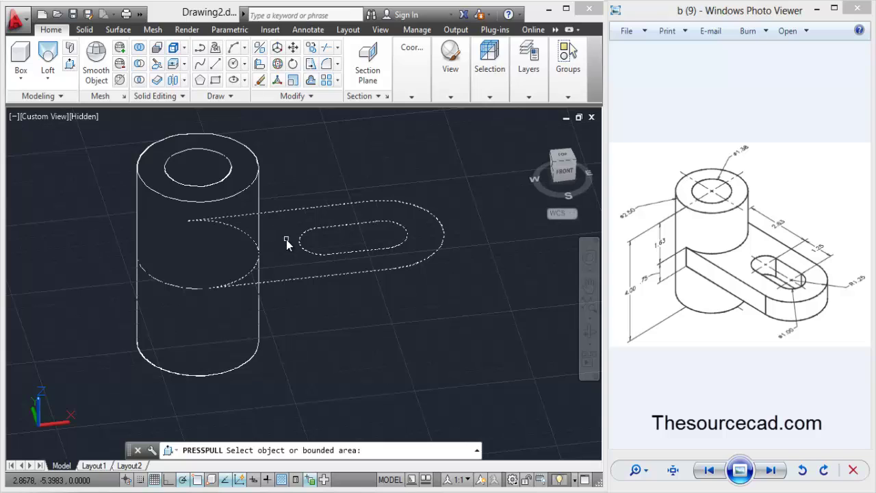
Press-pull the arm and lug region 0.375 down, then its face 0.375 up.
{"action": "left_click", "coordinate": [286, 241]}
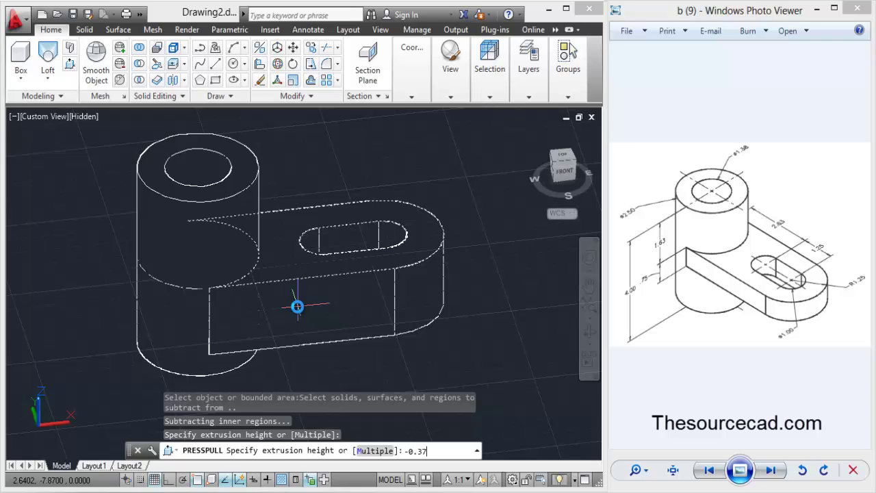
{"action": "key", "text": "Return"}
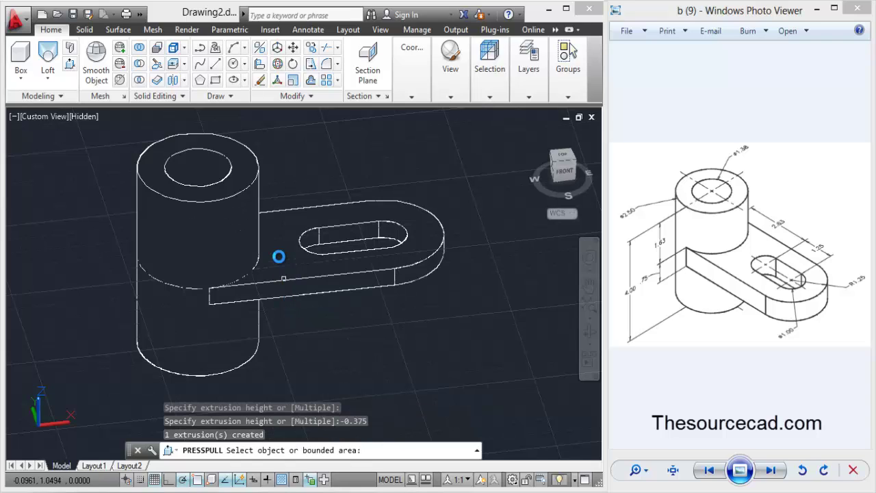
{"action": "left_click", "coordinate": [284, 235]}
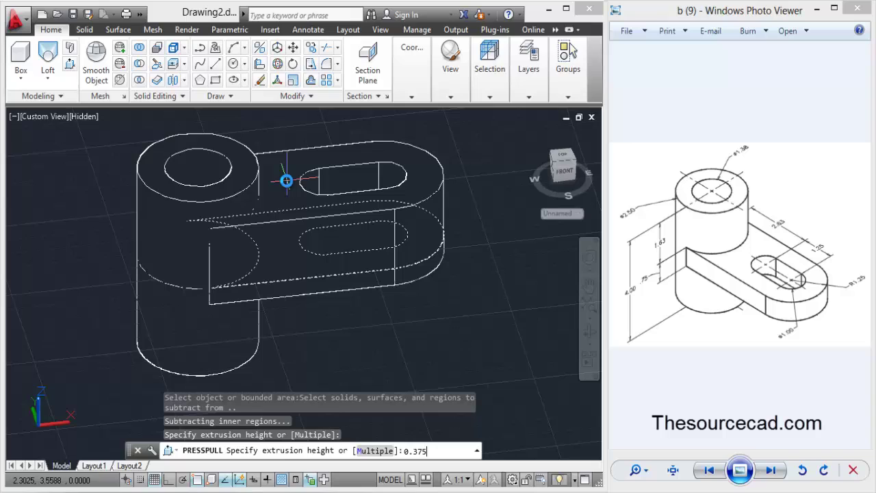
{"action": "type", "text": "0.375"}
{"action": "key", "text": "Return"}
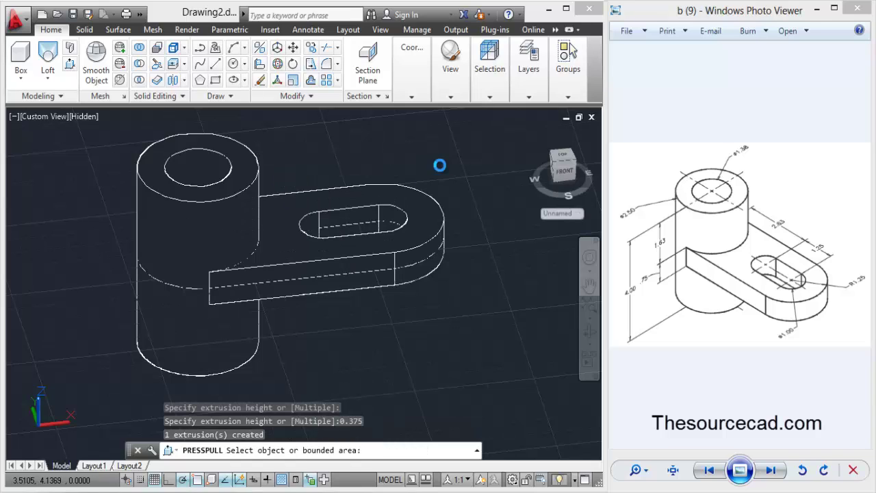
{"action": "key", "text": "Return"}
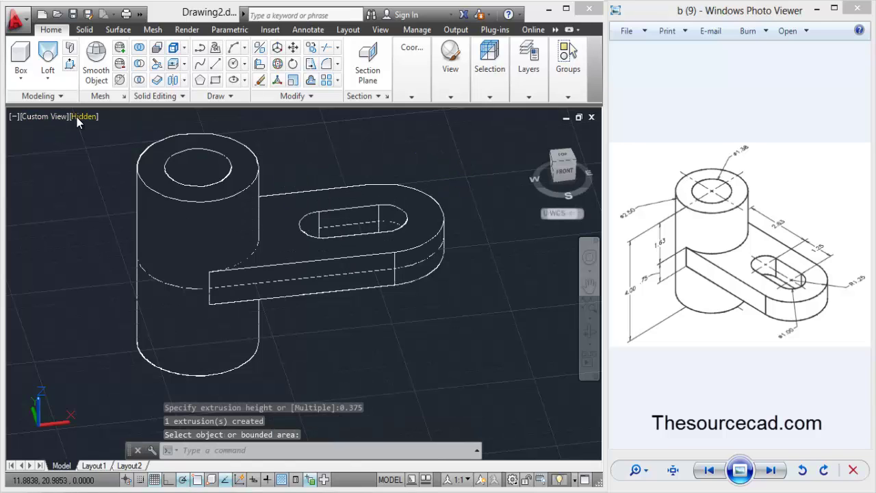
Switch to the Shaded visual style, turn off the grid, and tilt the view toward the top.
{"action": "left_click", "coordinate": [76, 117]}
{"action": "left_click", "coordinate": [119, 216]}
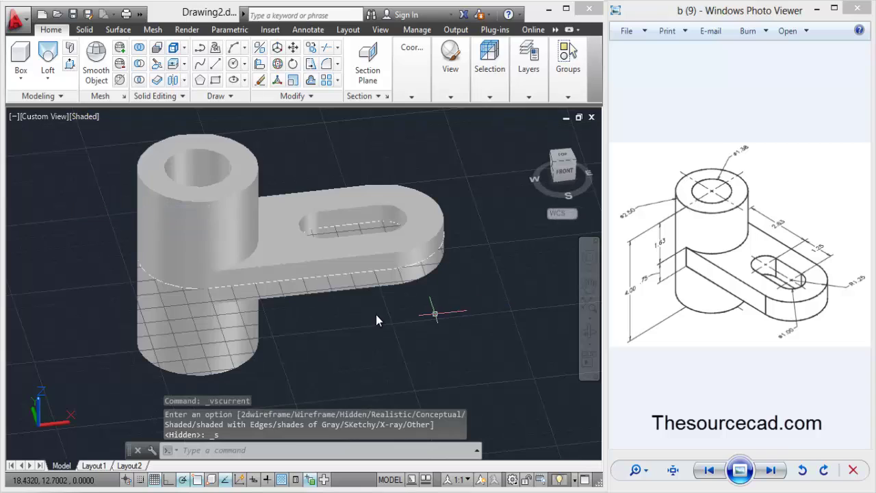
{"action": "left_click", "coordinate": [155, 479]}
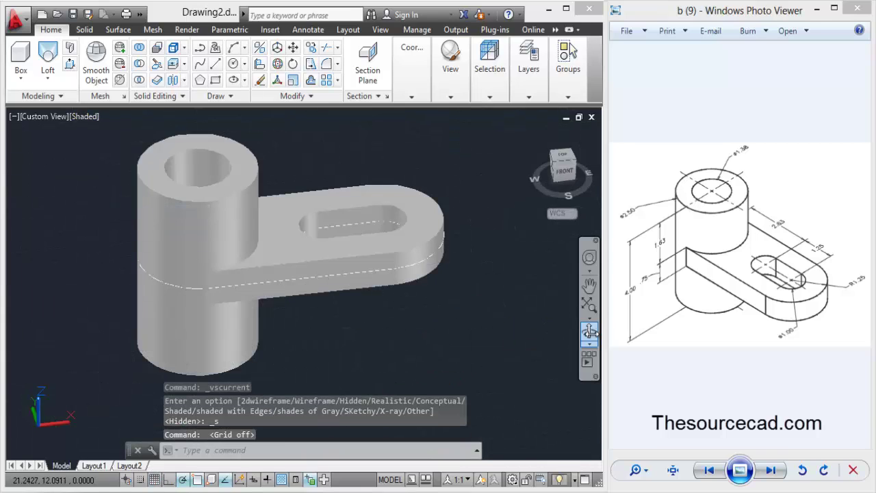
{"action": "left_click", "coordinate": [589, 331]}
{"action": "left_click_drag", "start_coordinate": [328, 205], "coordinate": [334, 236]}
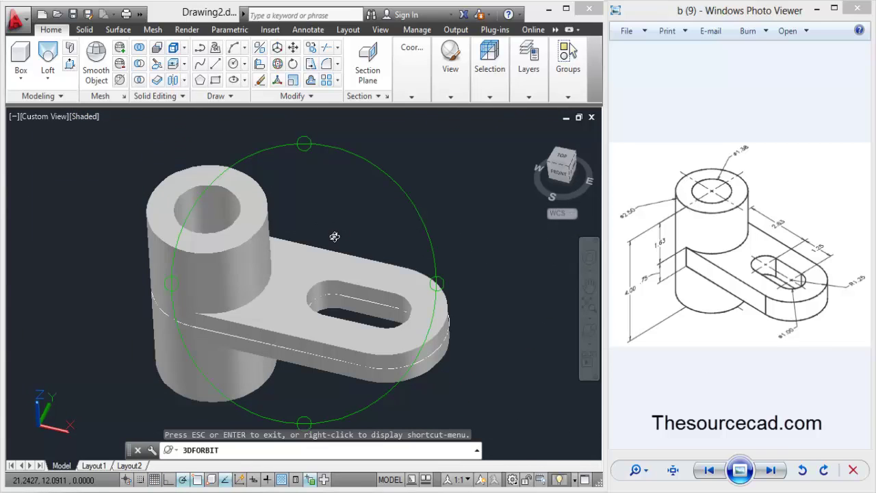